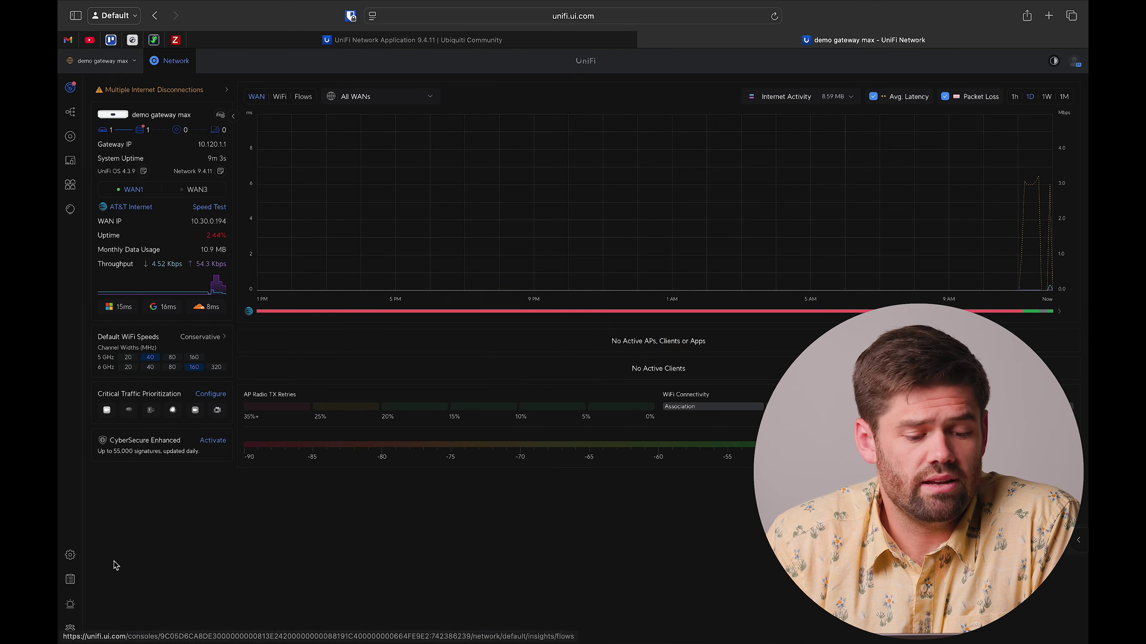
- Confirm Network 9.4.11 and UniFi OS 4.3.9 under Updates, then bring up the 9.4.11 release notes
left_click(69, 554)
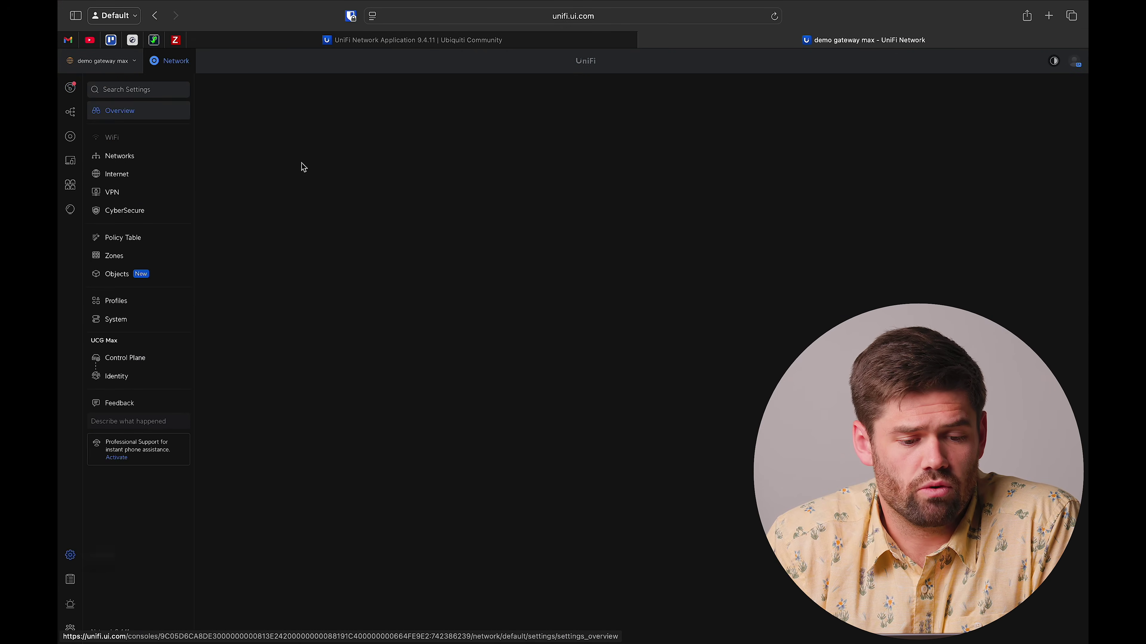
left_click(137, 365)
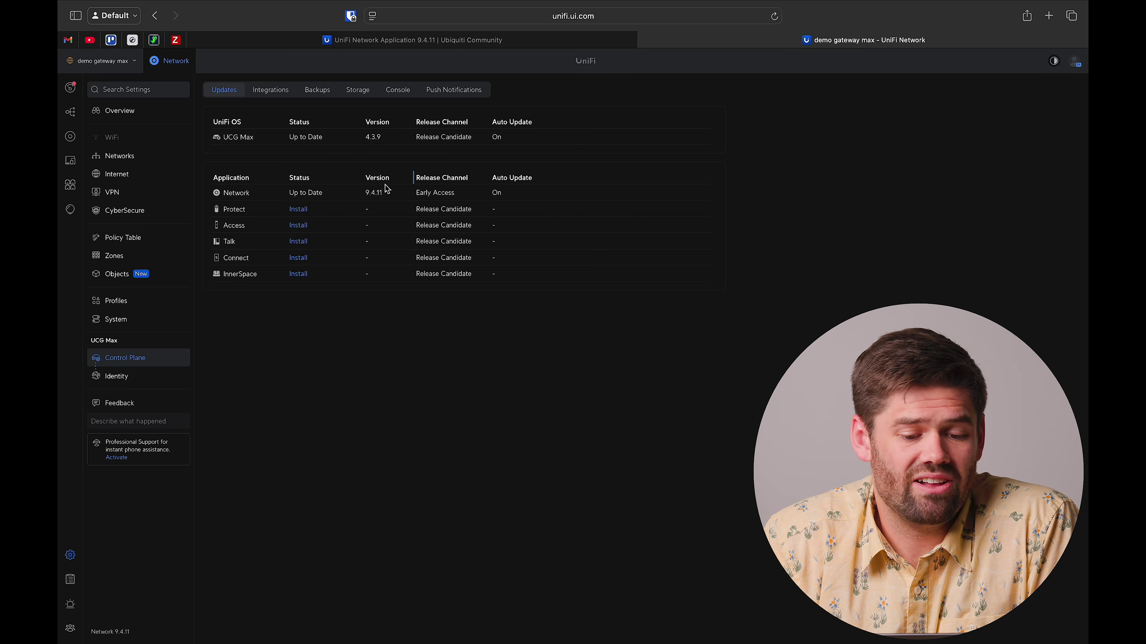
left_click(361, 200)
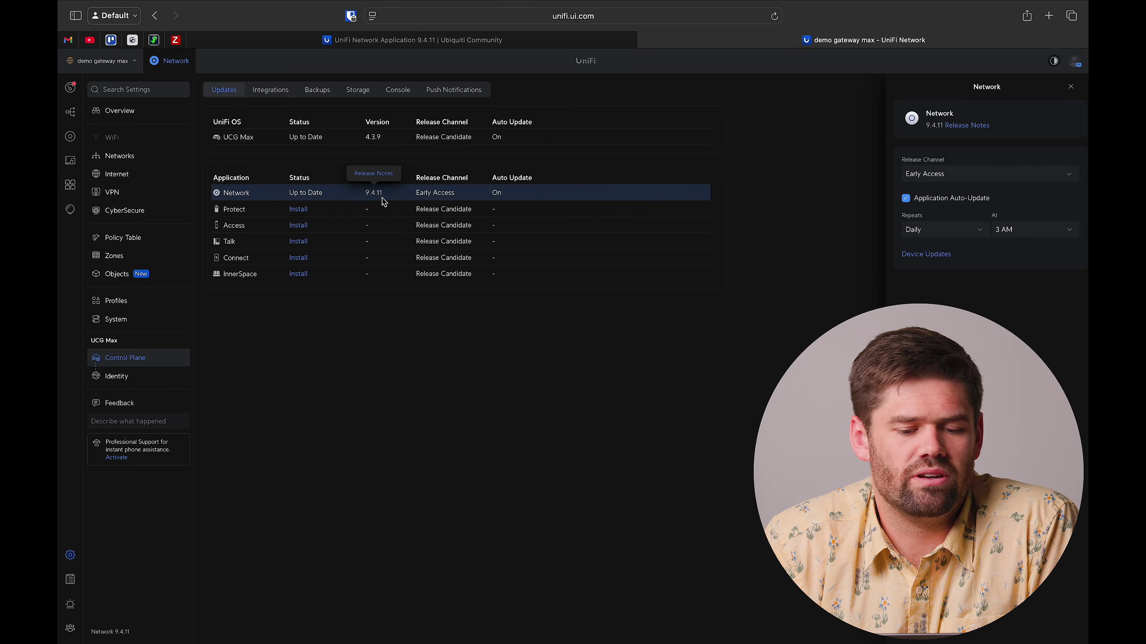
double_click(379, 138)
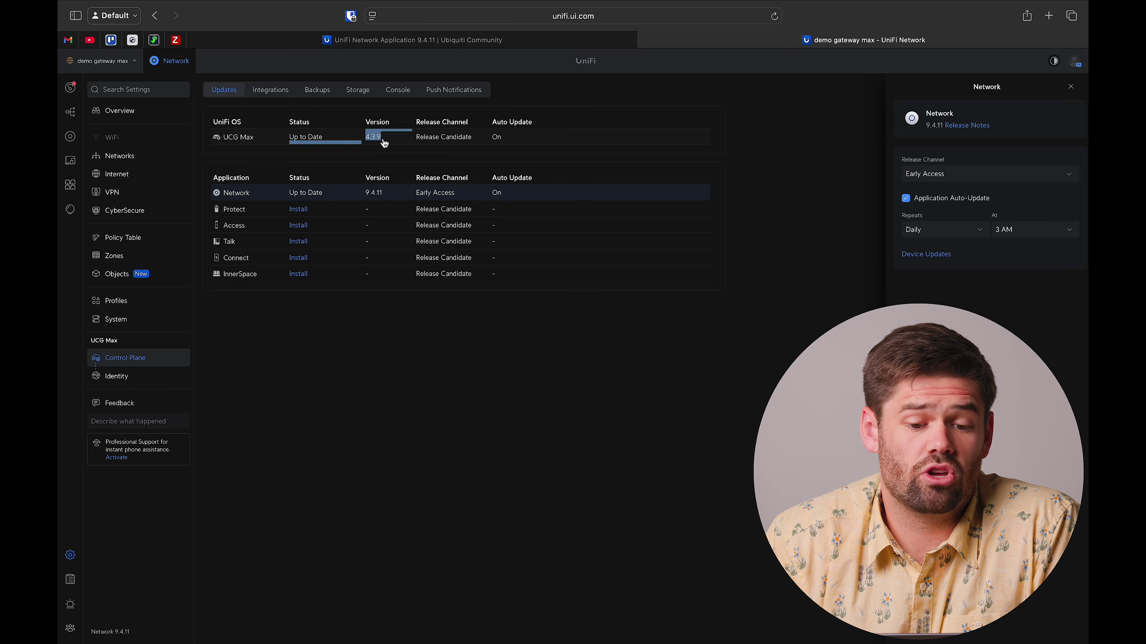
left_click(384, 142)
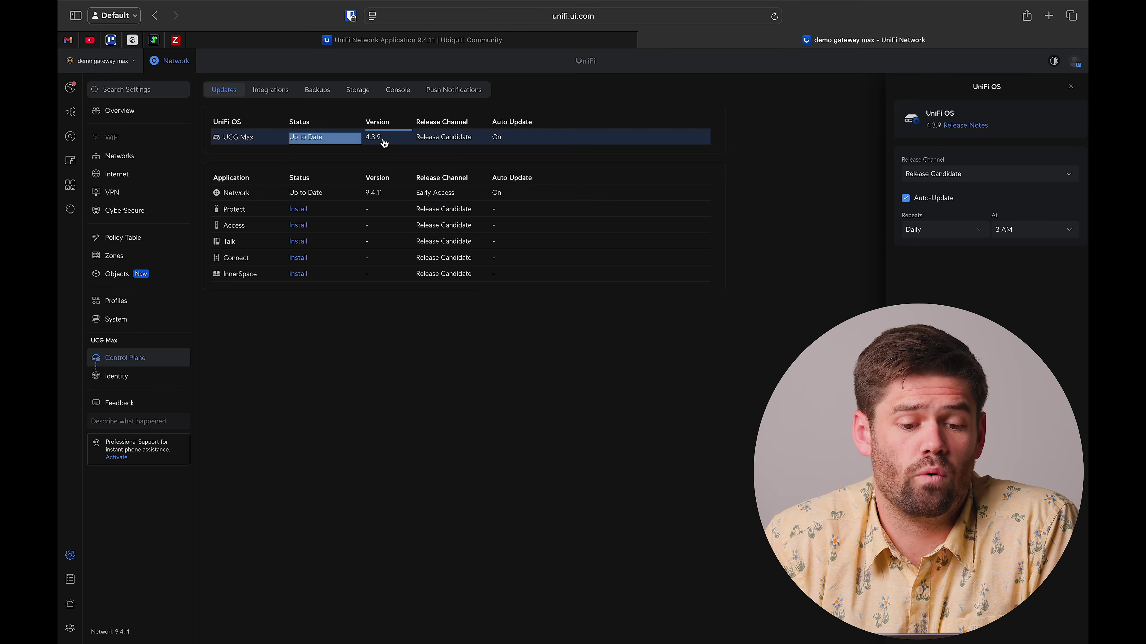
left_click(388, 153)
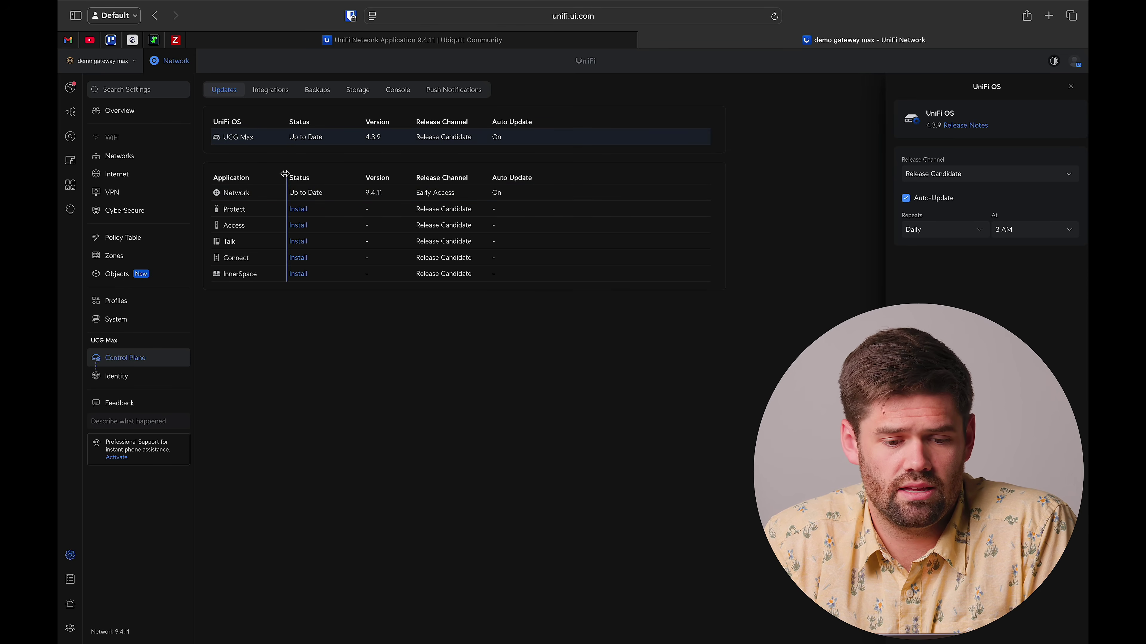
left_click(484, 41)
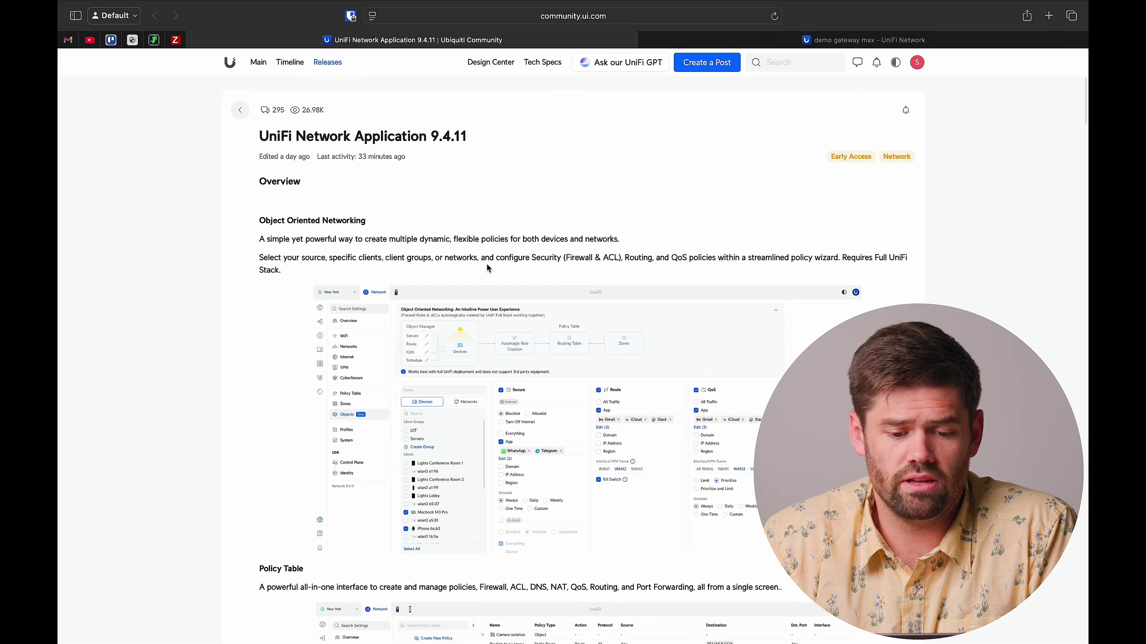
- Skim the release notes, return to the top and highlight the post header and Overview
scroll(487, 264, "down", 1)
scroll(486, 264, "down", 5)
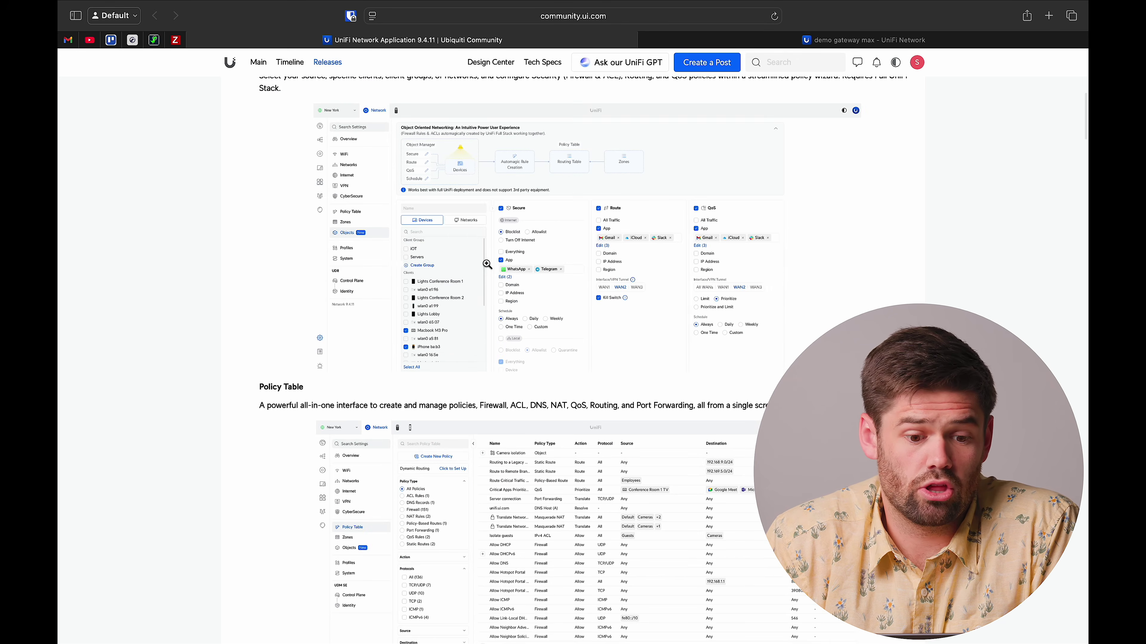
scroll(371, 439, "down", 15)
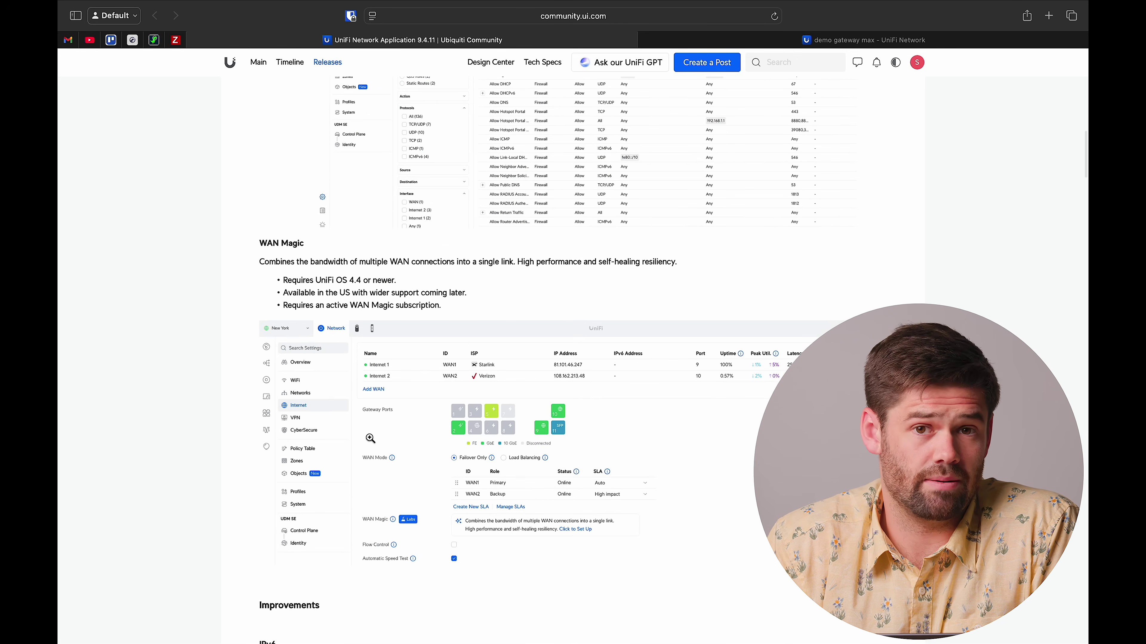
key("super+Up")
left_click_drag(255, 236, 284, 259)
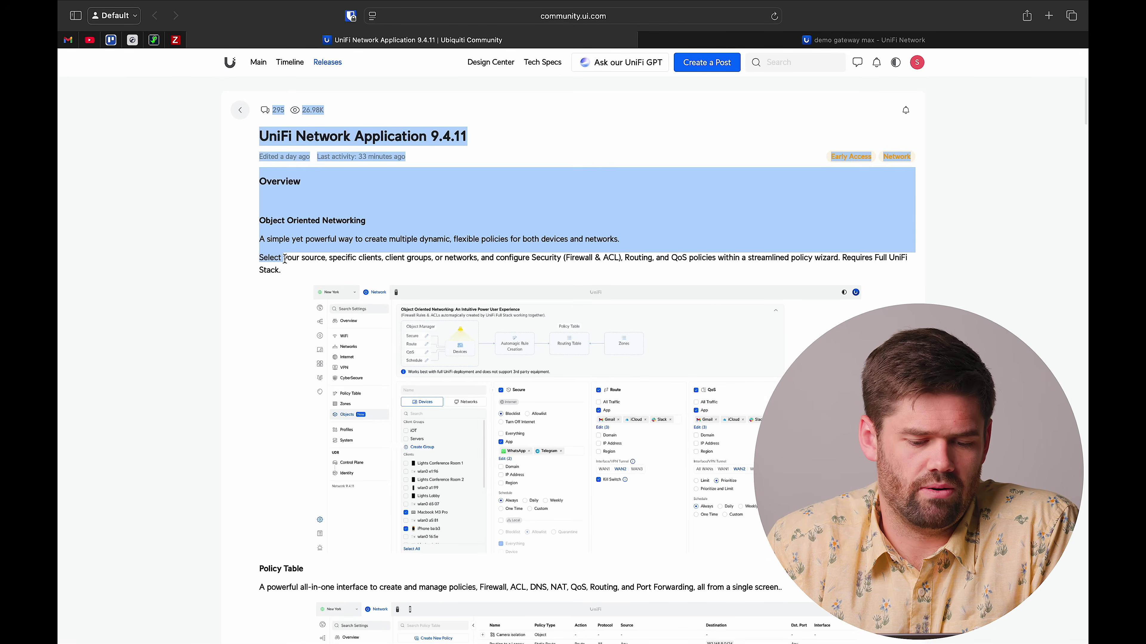
left_click(285, 259)
- Highlight the Policy Table heading and the WAN Magic description
scroll(281, 277, "down", 10)
left_click_drag(259, 321, 298, 337)
scroll(274, 431, "down", 9)
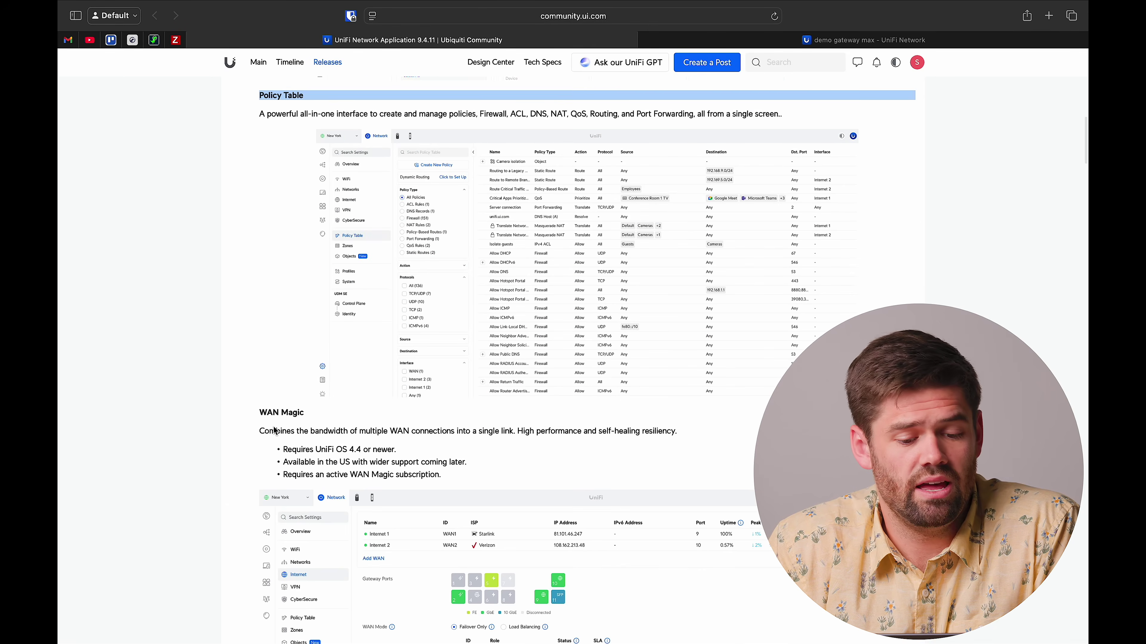
left_click_drag(262, 407, 448, 460)
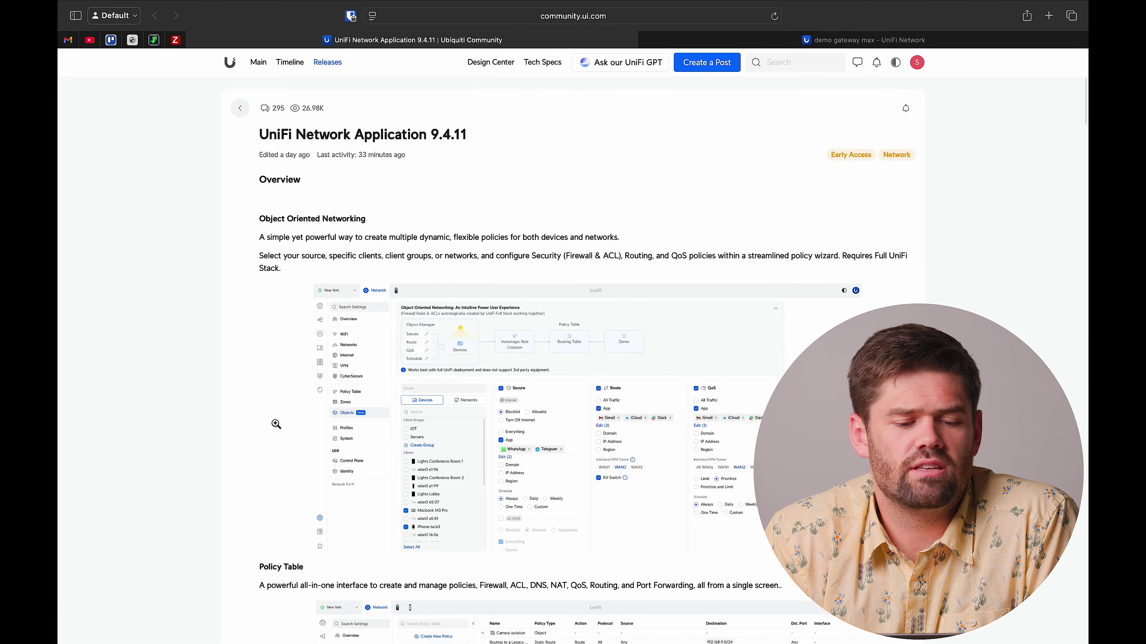
- Scroll down to the Improvements section's IPv6 list
scroll(276, 424, "down", 1)
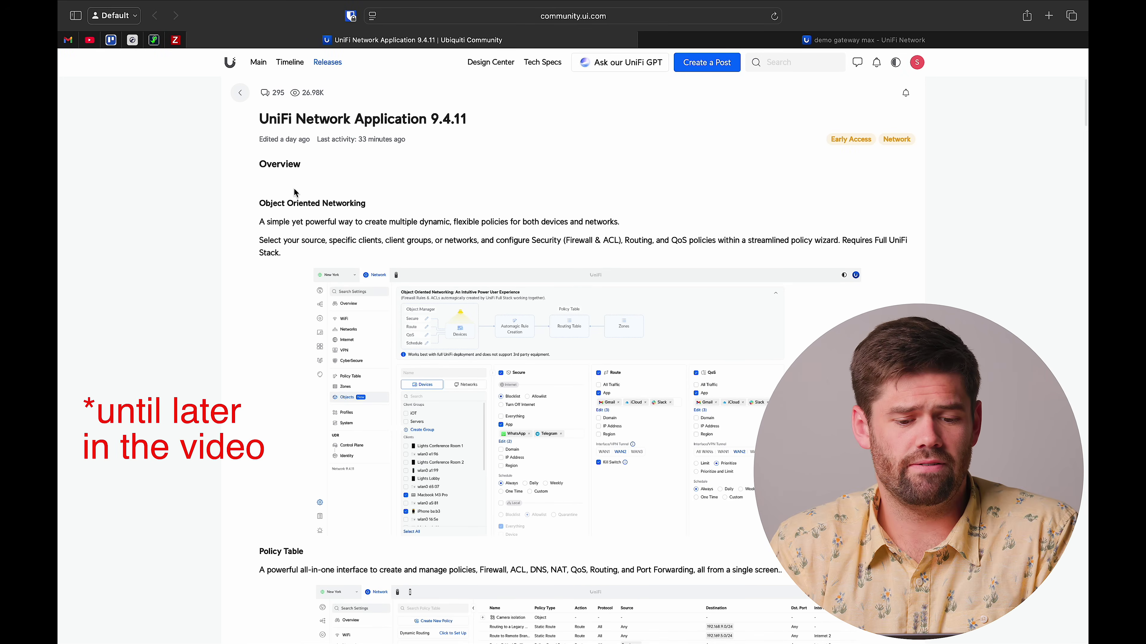
scroll(293, 192, "down", 15)
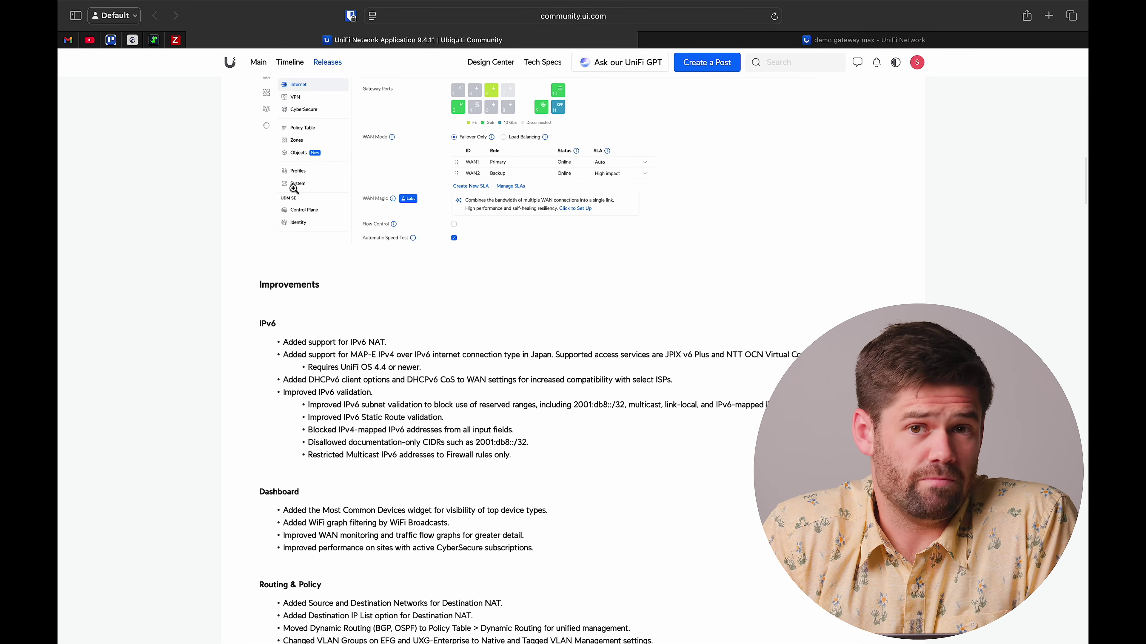
scroll(293, 188, "up", 20)
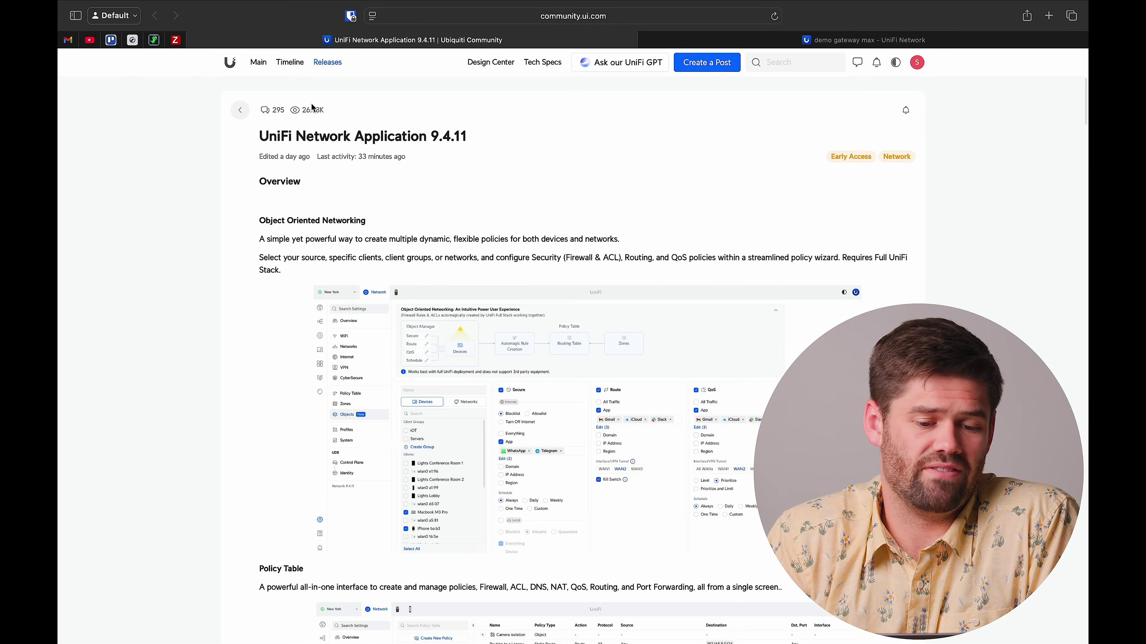
scroll(297, 293, "down", 5)
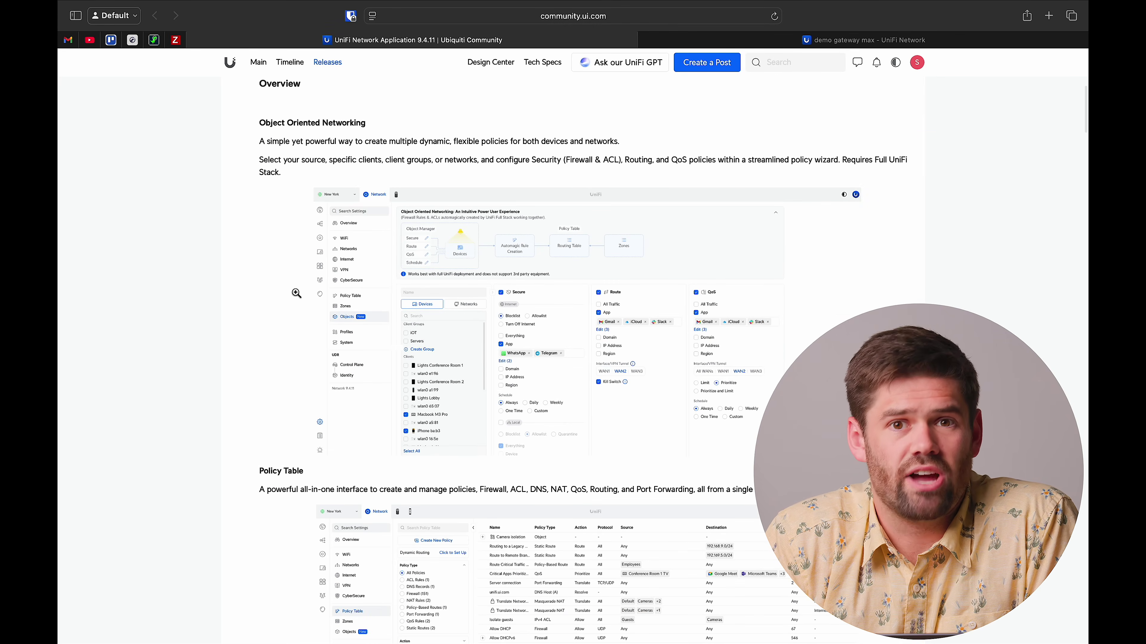
scroll(297, 293, "down", 15)
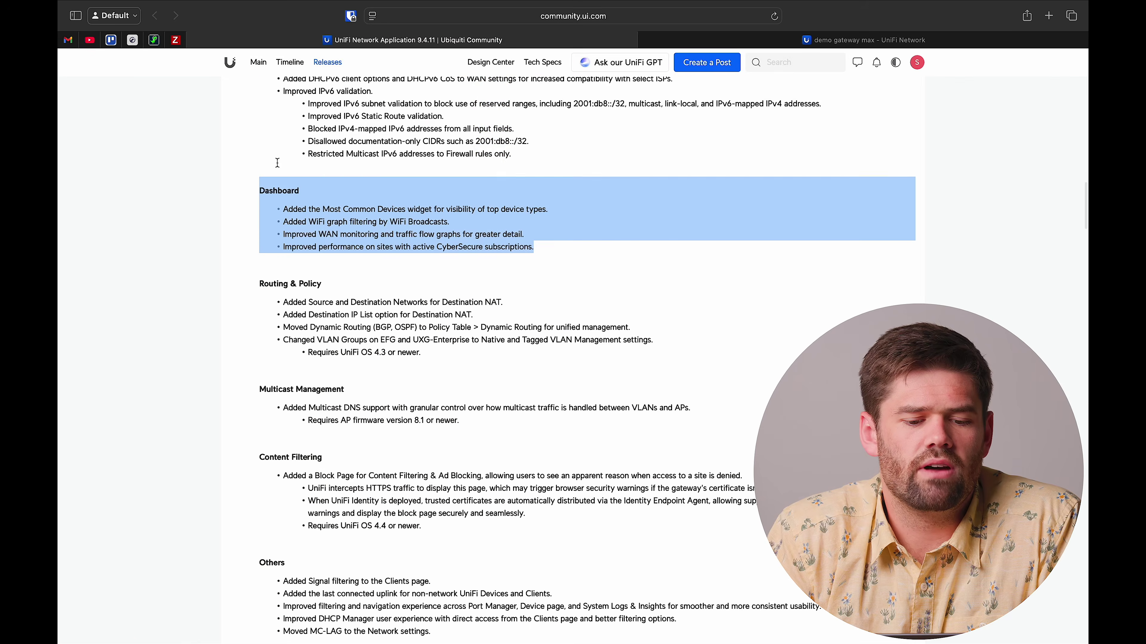
- Scroll through Routing & Policy to Multicast Management and highlight the Multicast DNS support line
left_click(259, 180)
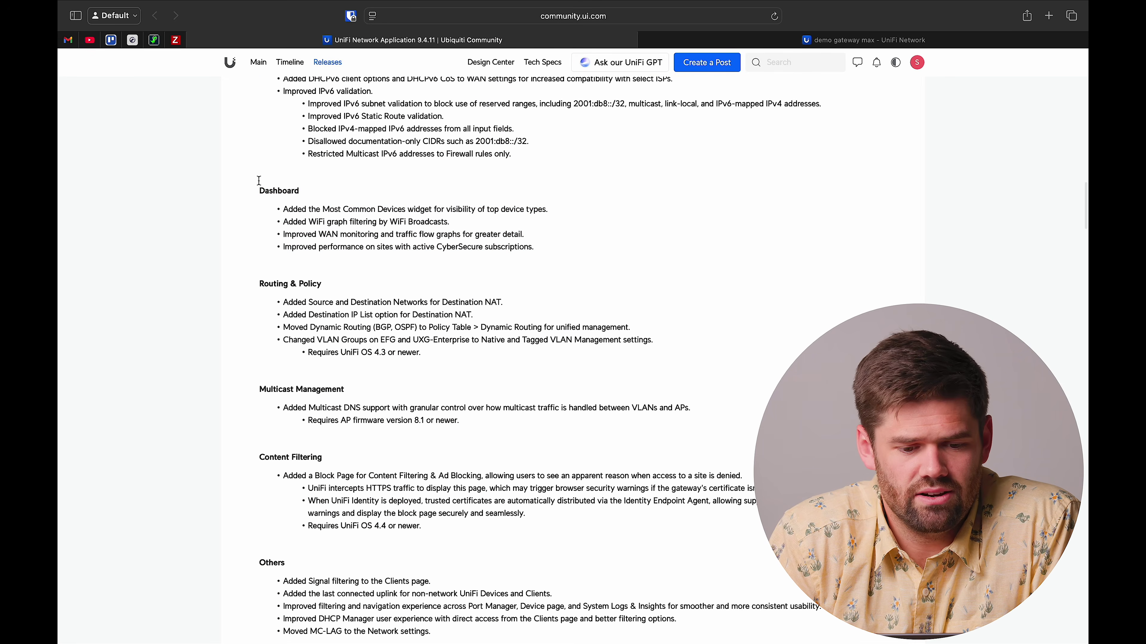
scroll(432, 309, "down", 2)
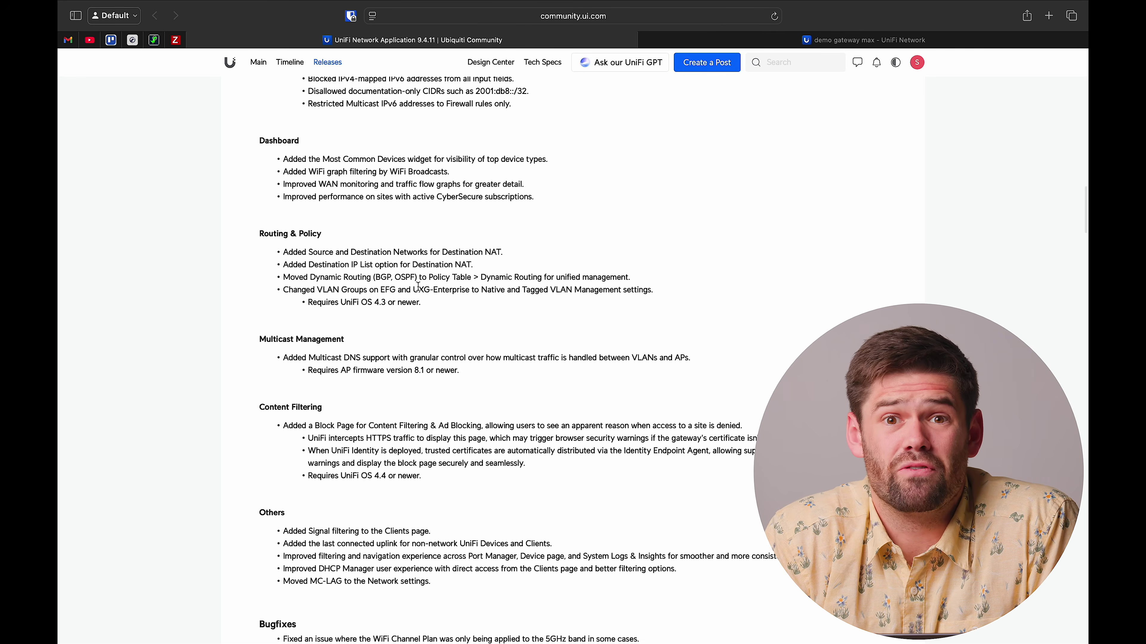
scroll(418, 287, "down", 1)
scroll(418, 287, "down", 4)
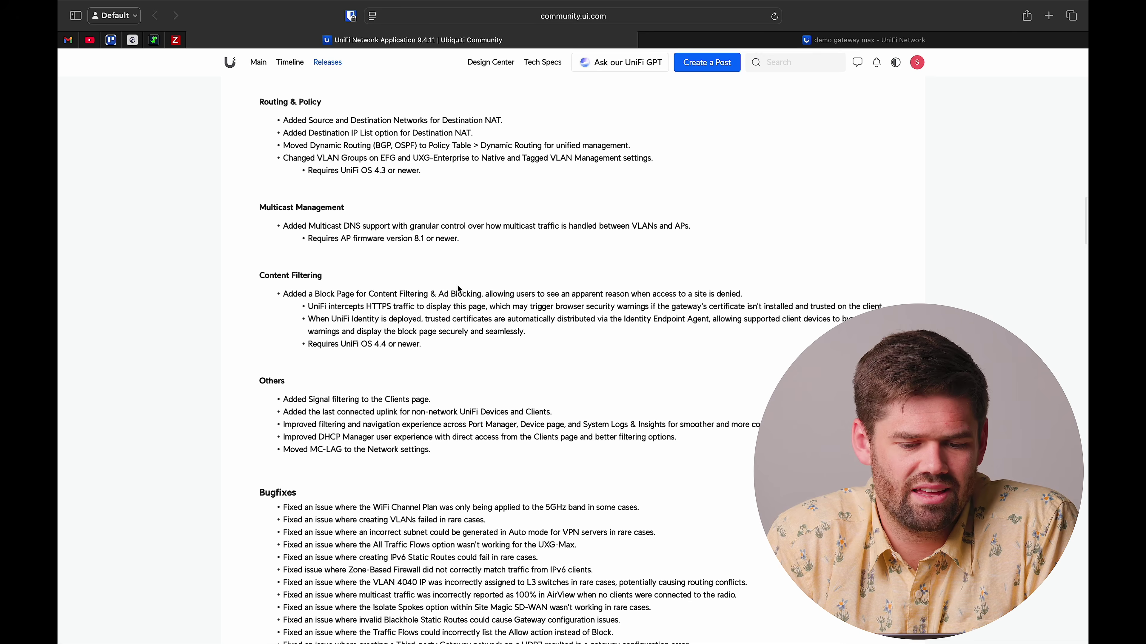
triple_click(459, 226)
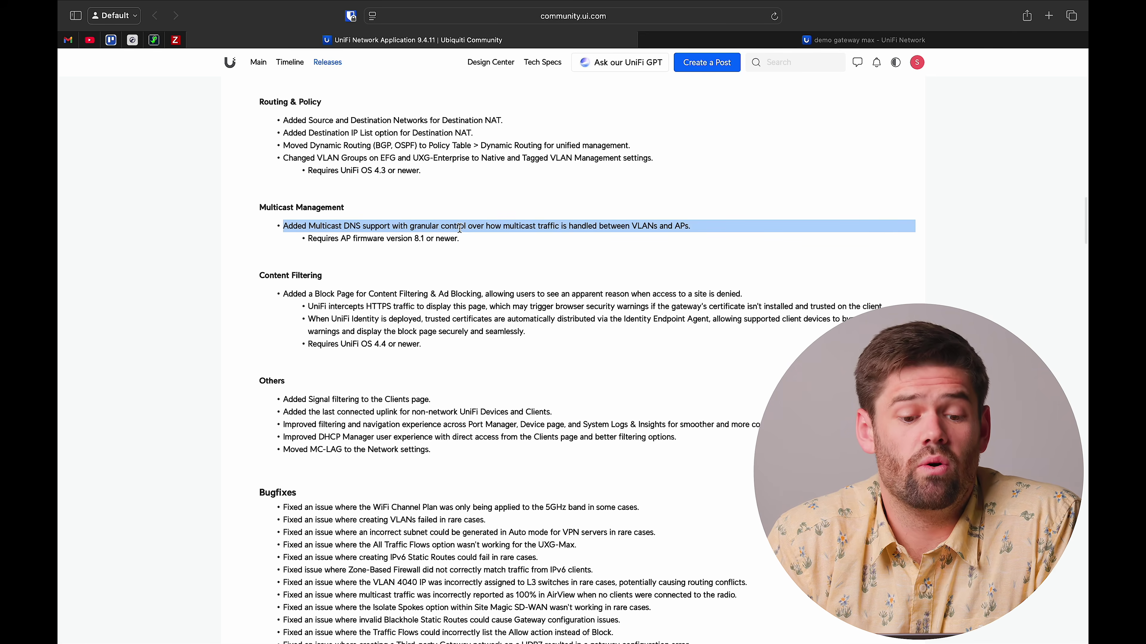
left_click(459, 227)
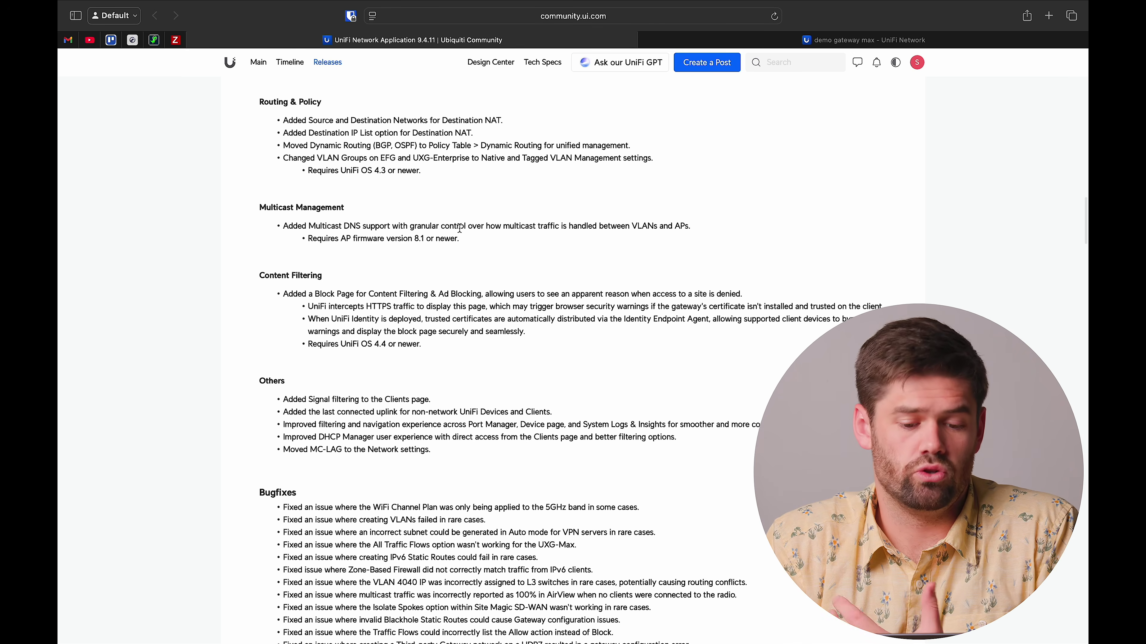
scroll(459, 228, "down", 2)
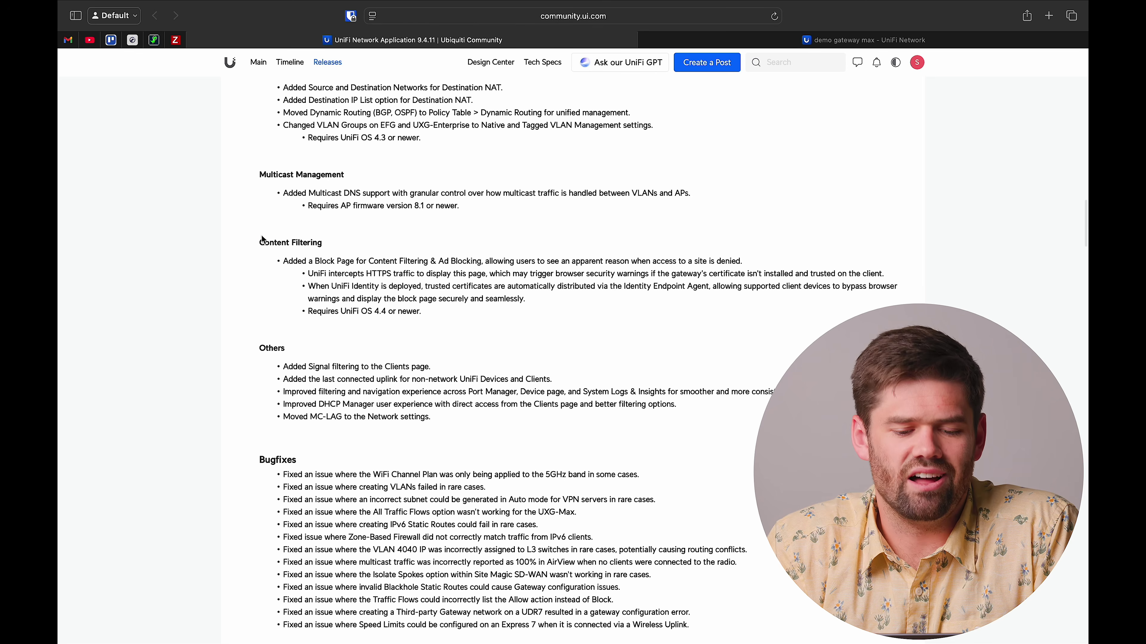
left_click_drag(263, 239, 475, 318)
left_click(475, 319)
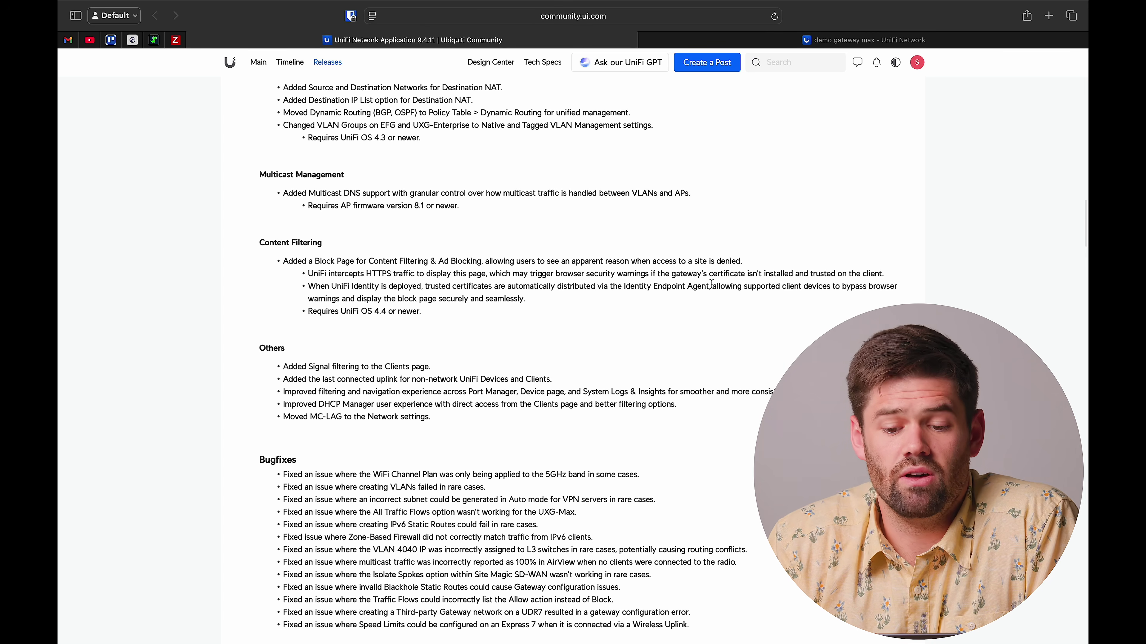
left_click_drag(711, 284, 624, 288)
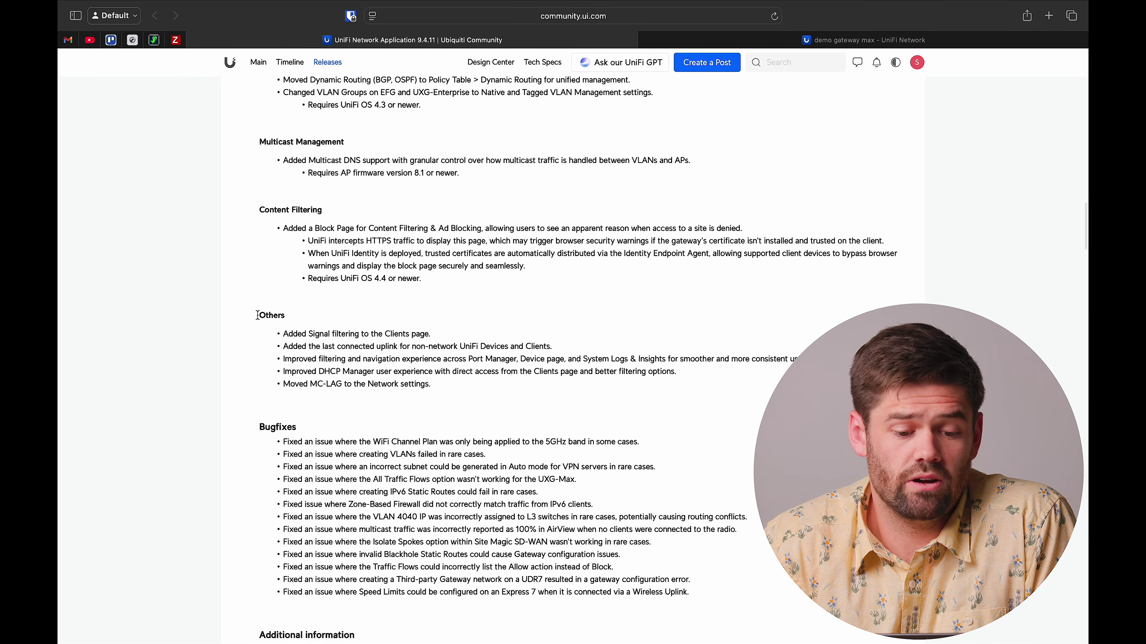
scroll(258, 315, "down", 5)
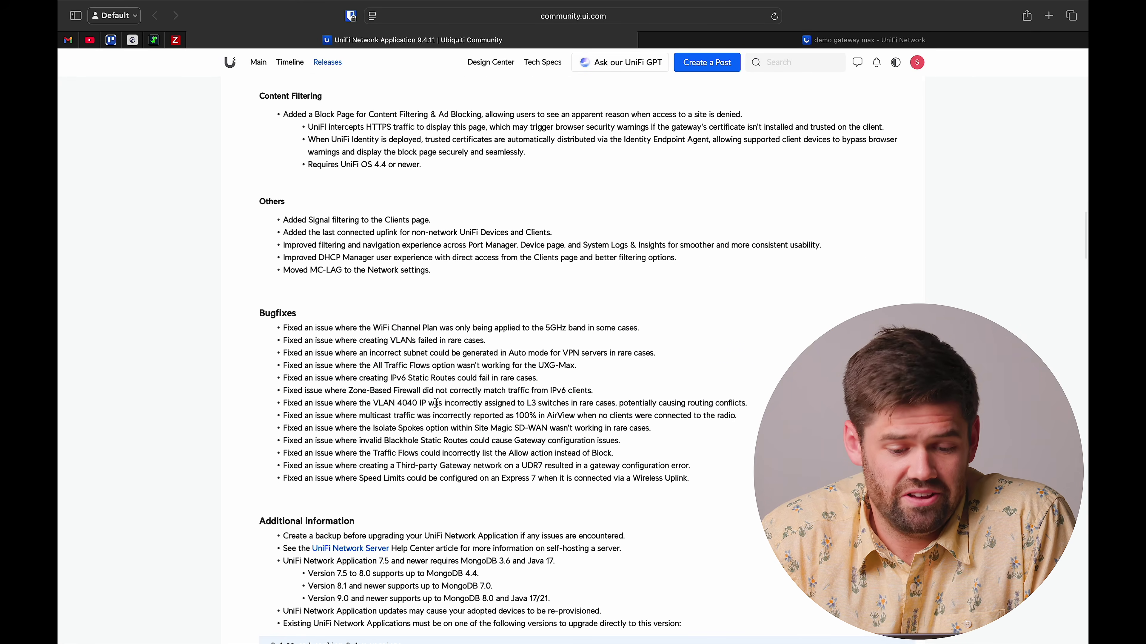
- Highlight the VLAN 4040 bugfix line in the release notes
double_click(414, 403)
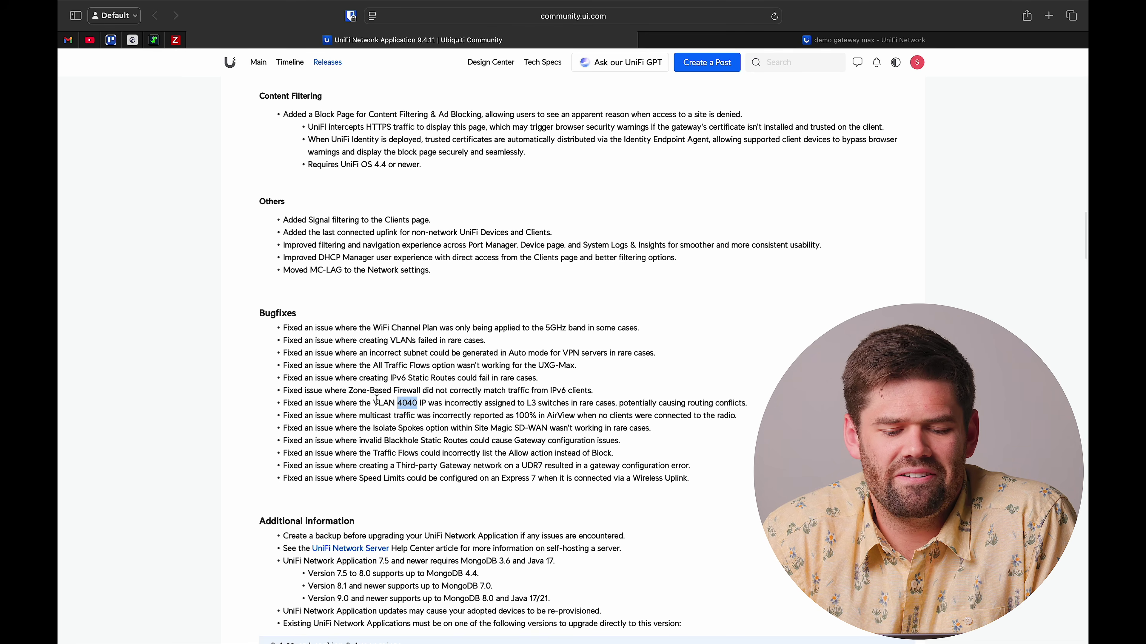
left_click_drag(371, 403, 416, 404)
triple_click(417, 404)
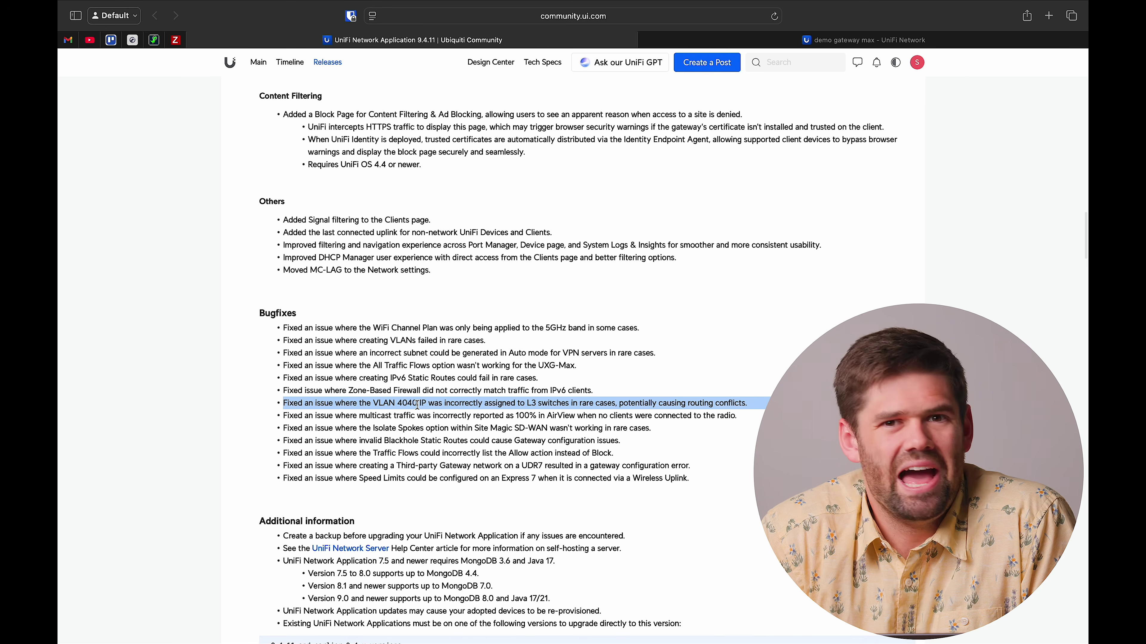
left_click(417, 404)
- Return to the Overview, highlight the Object Oriented Networking paragraphs and go back to UniFi Network
scroll(417, 405, "down", 1)
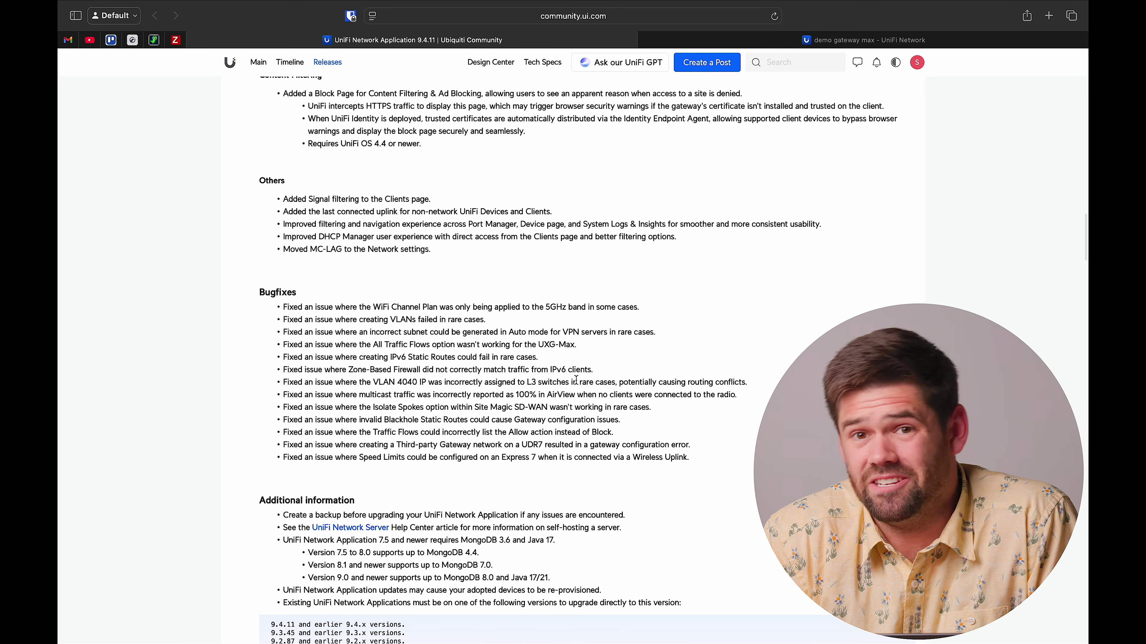
scroll(576, 381, "down", 5)
scroll(577, 380, "up", 15)
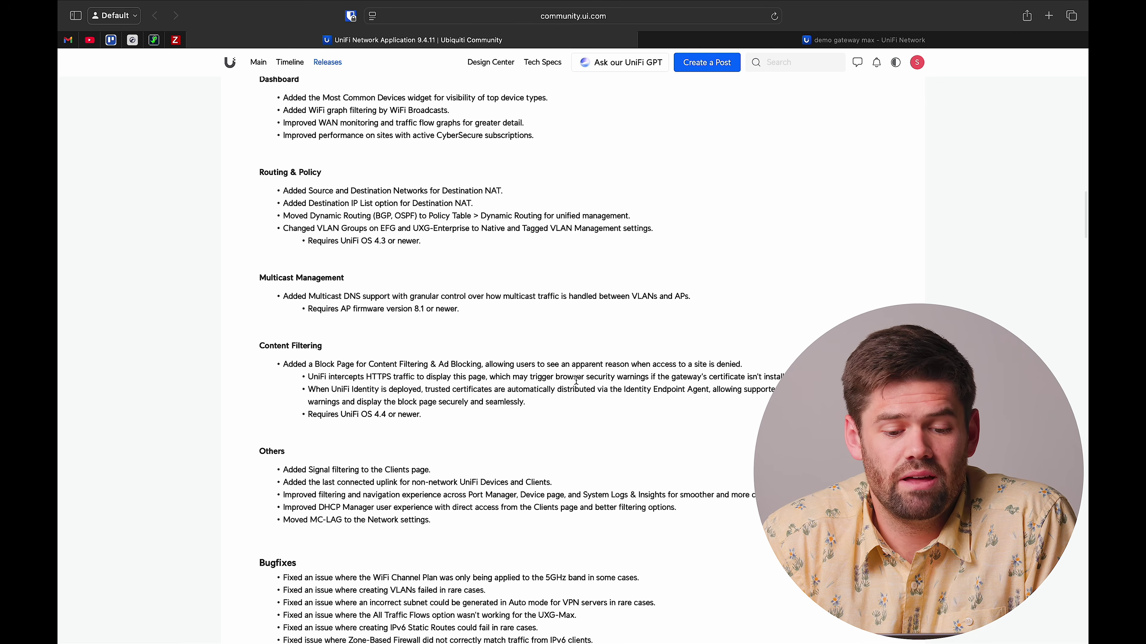
scroll(576, 380, "up", 20)
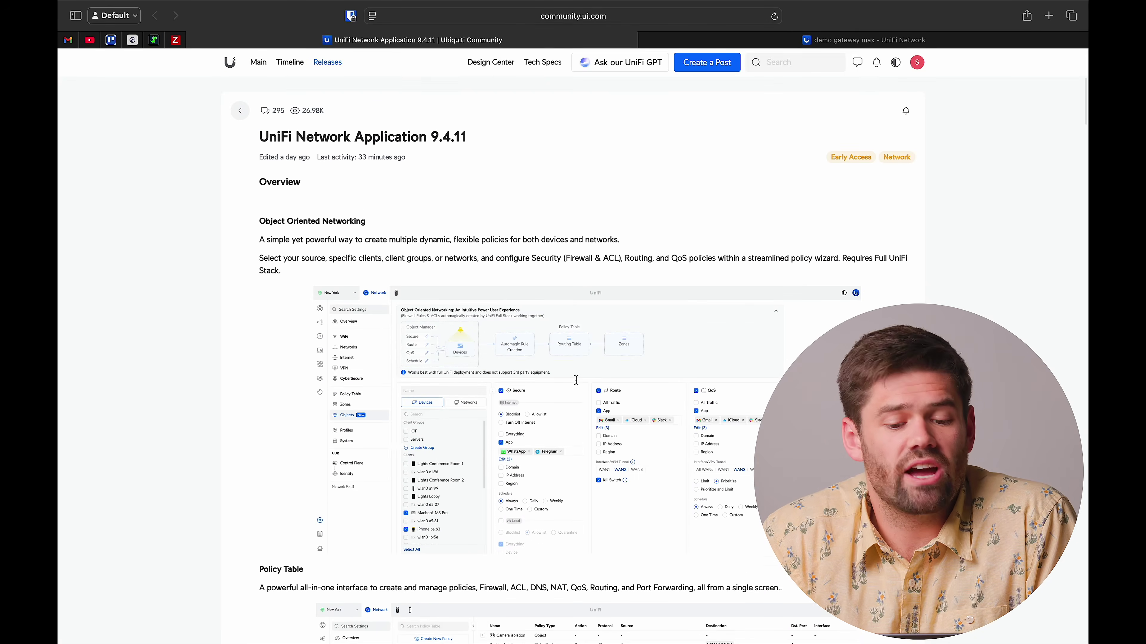
scroll(576, 381, "down", 1)
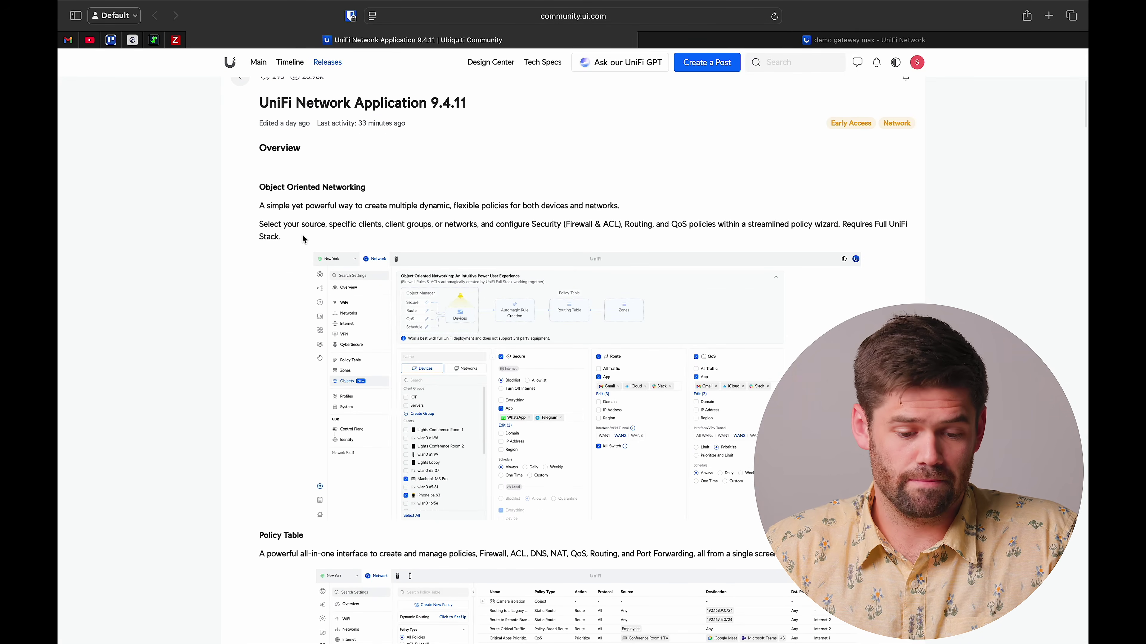
left_click_drag(301, 235, 264, 191)
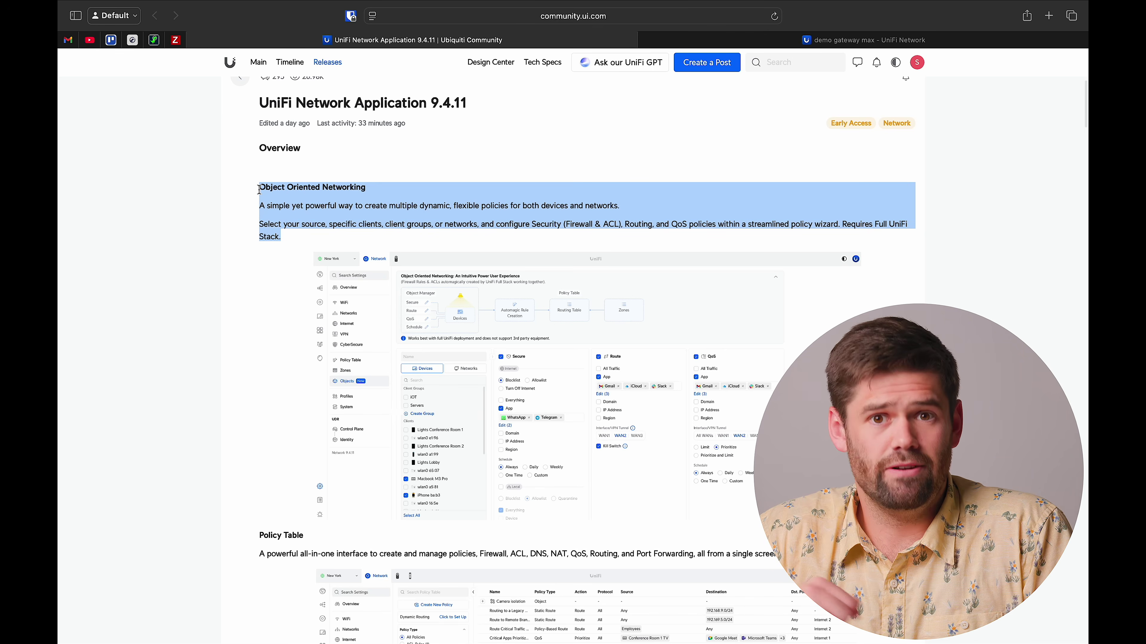
left_click(718, 45)
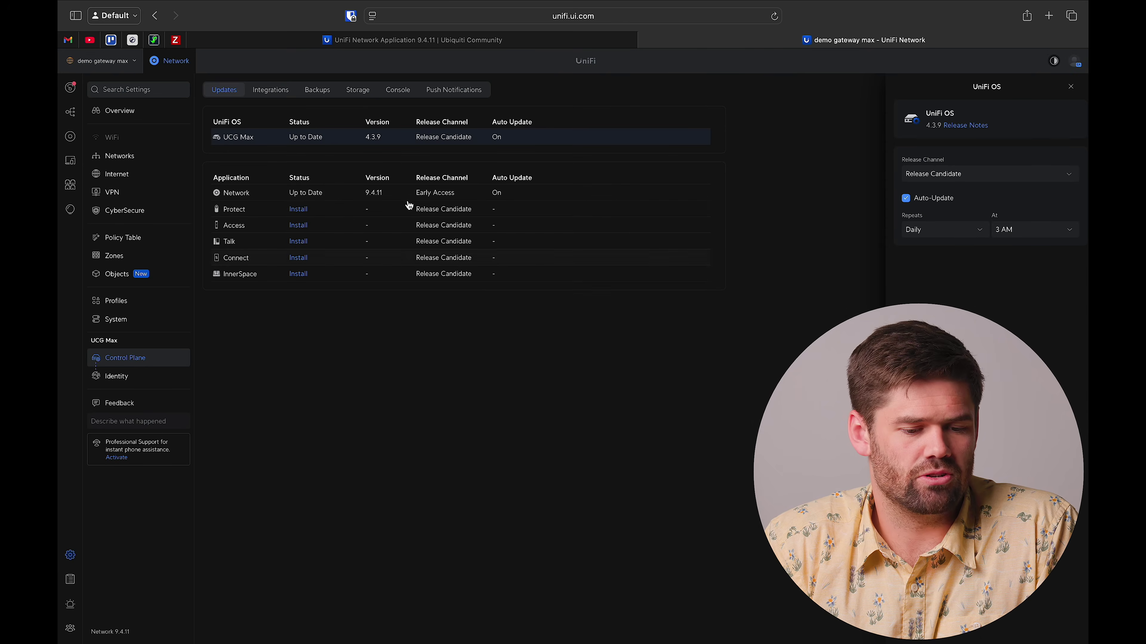
- Open the Objects settings page with its Object Oriented Networking panel
left_click(143, 278)
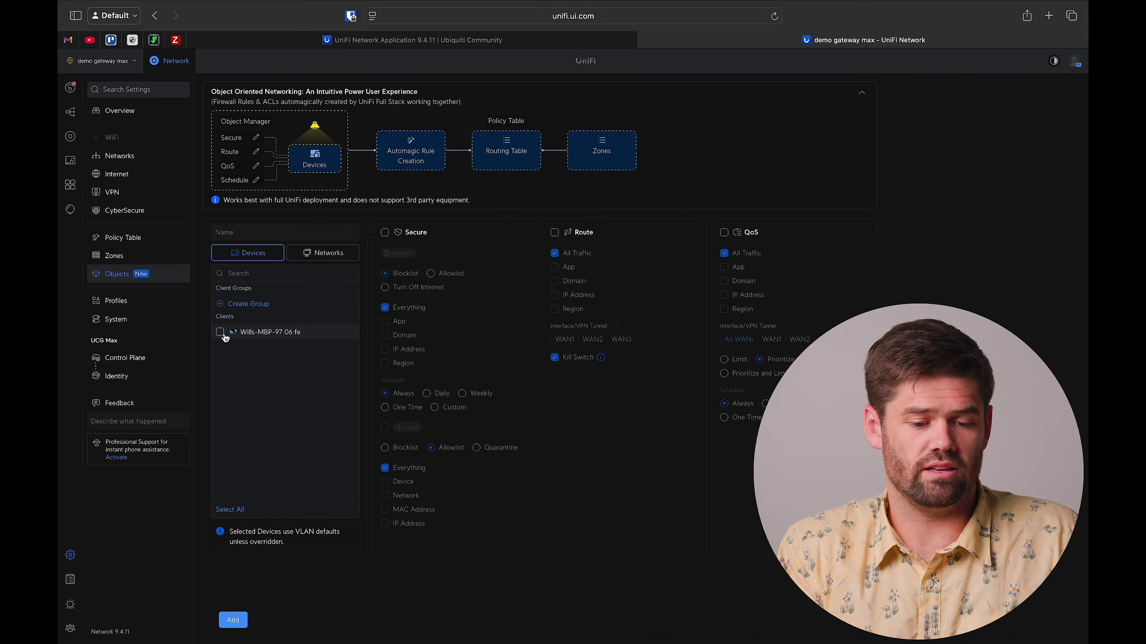
- Create a client group 'Laptops' containing the MacBook client and select it for the object
left_click(252, 305)
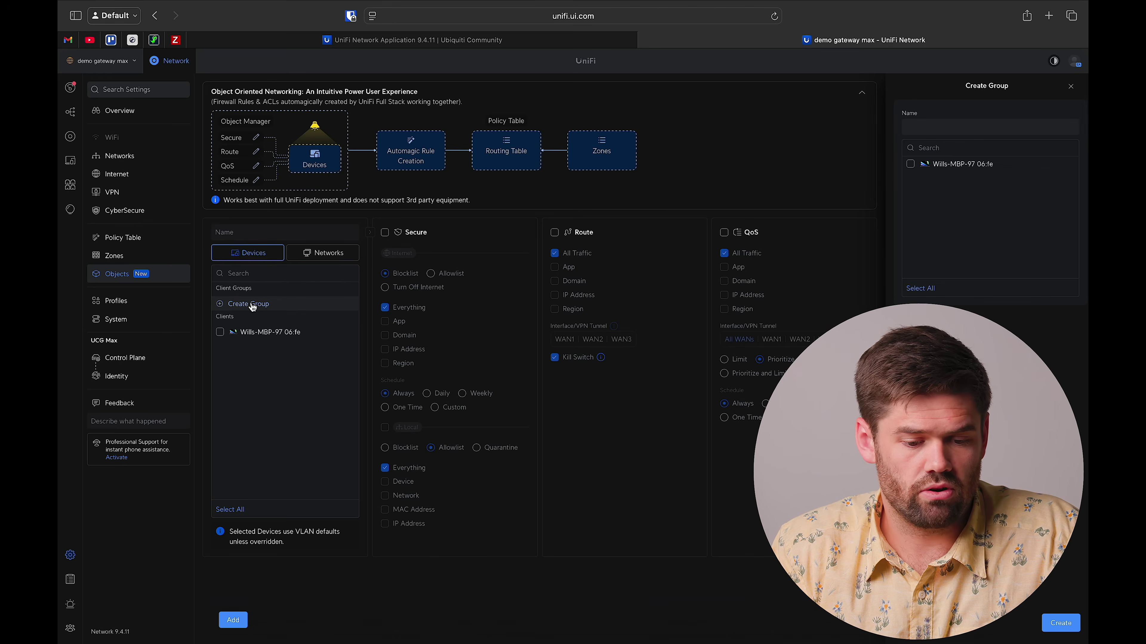
left_click(940, 123)
type("Laptops")
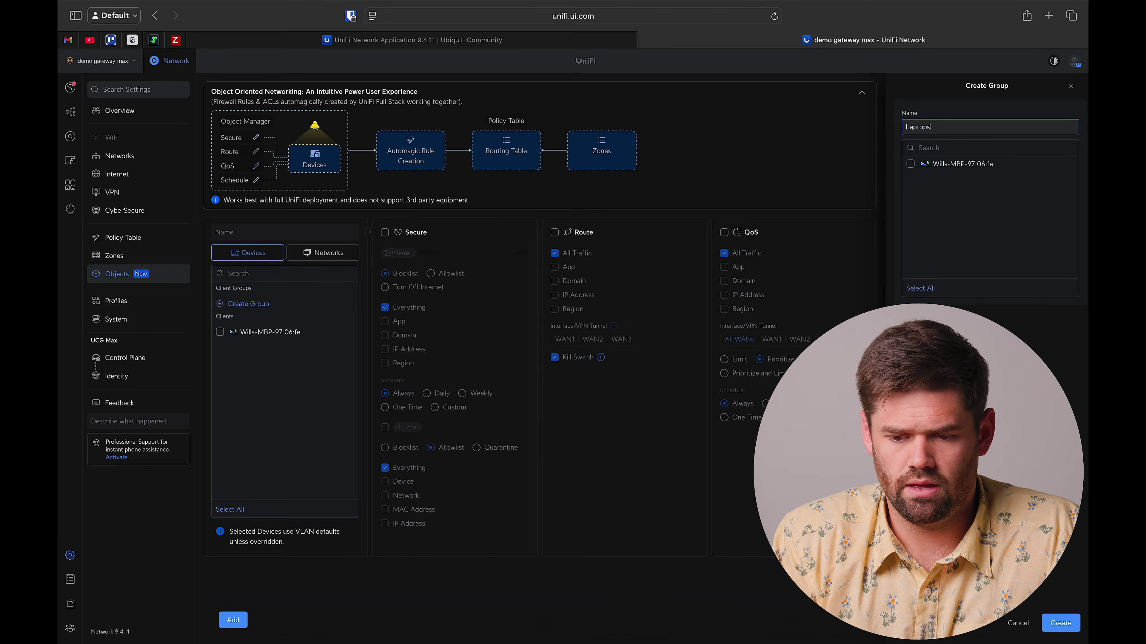
left_click(910, 163)
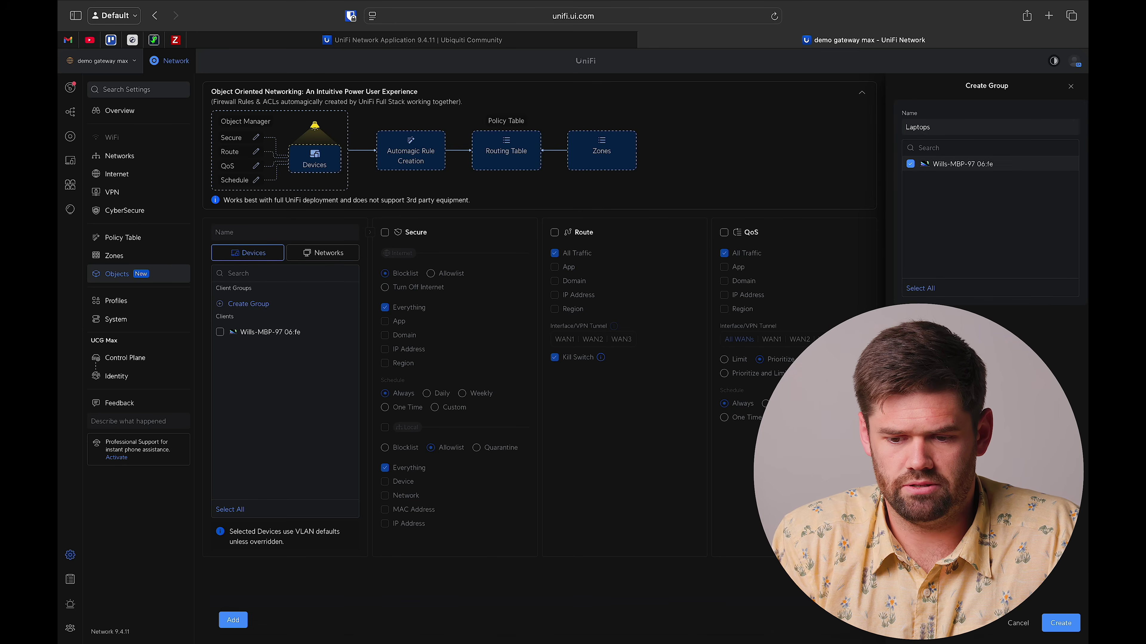
left_click(1061, 623)
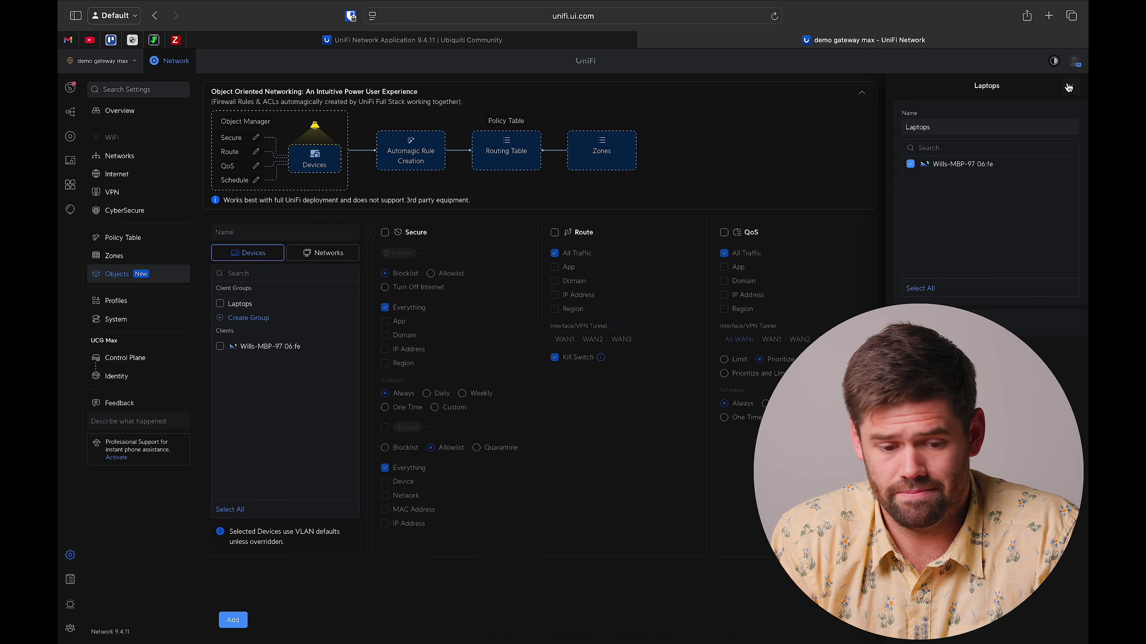
left_click(220, 304)
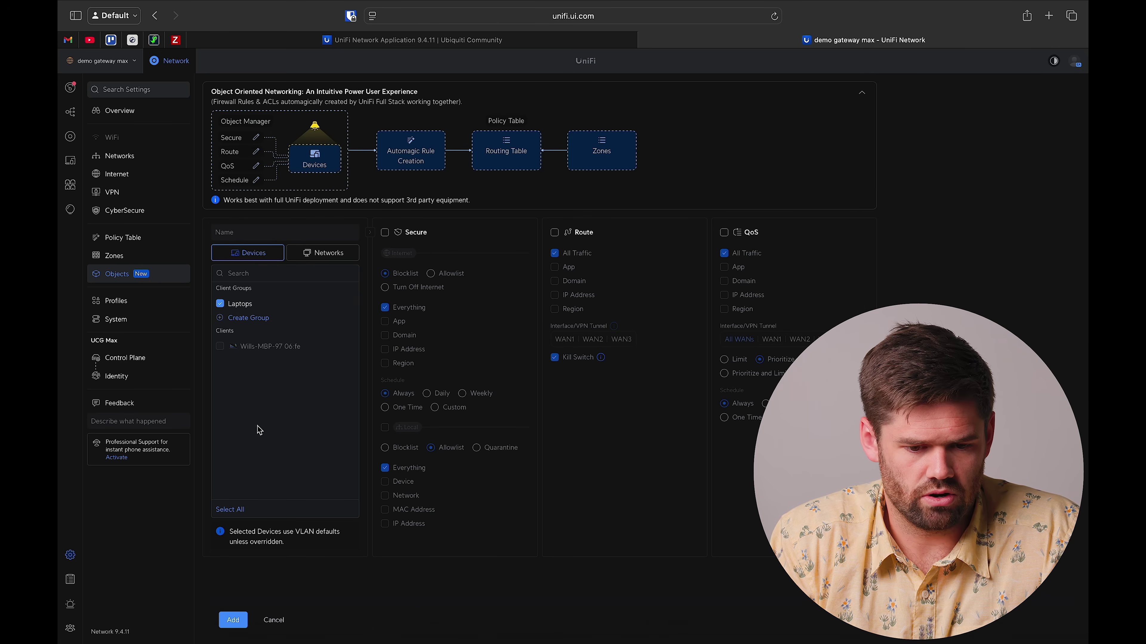
- Enable Secure rules for the Laptops object, blocking only the X app
left_click(384, 233)
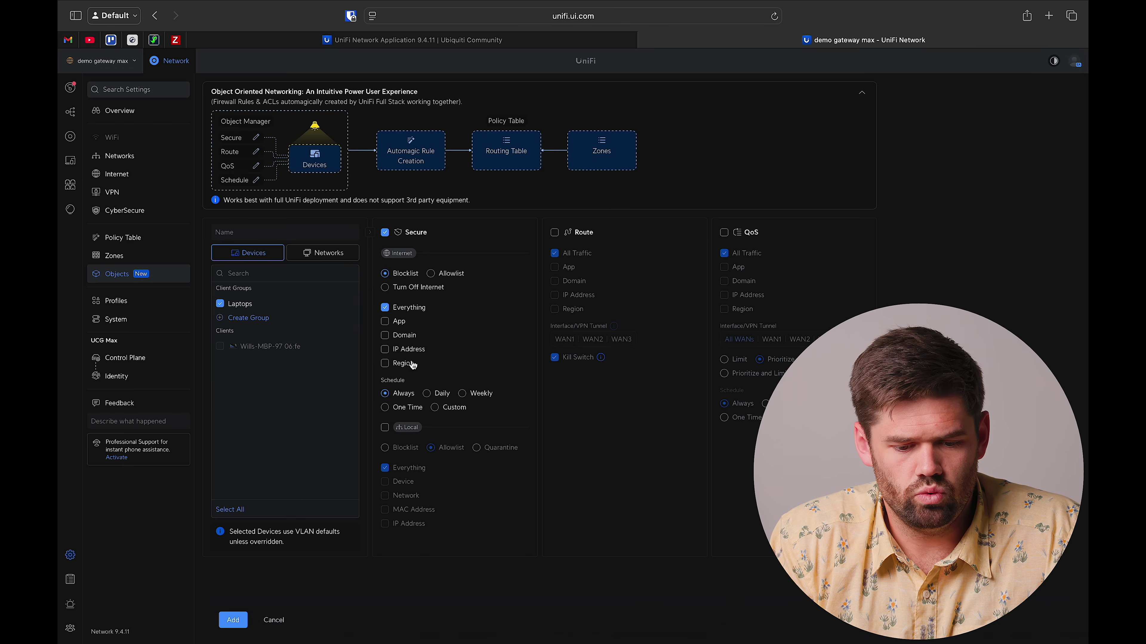
left_click(400, 323)
left_click(391, 336)
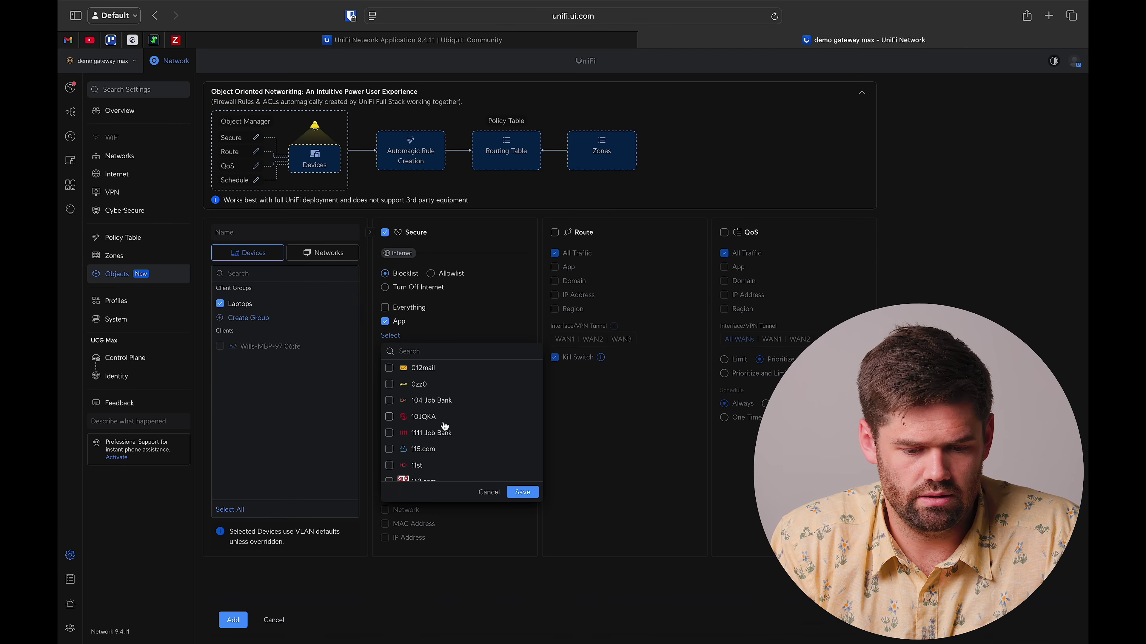
left_click(439, 352)
type("x")
left_click(389, 368)
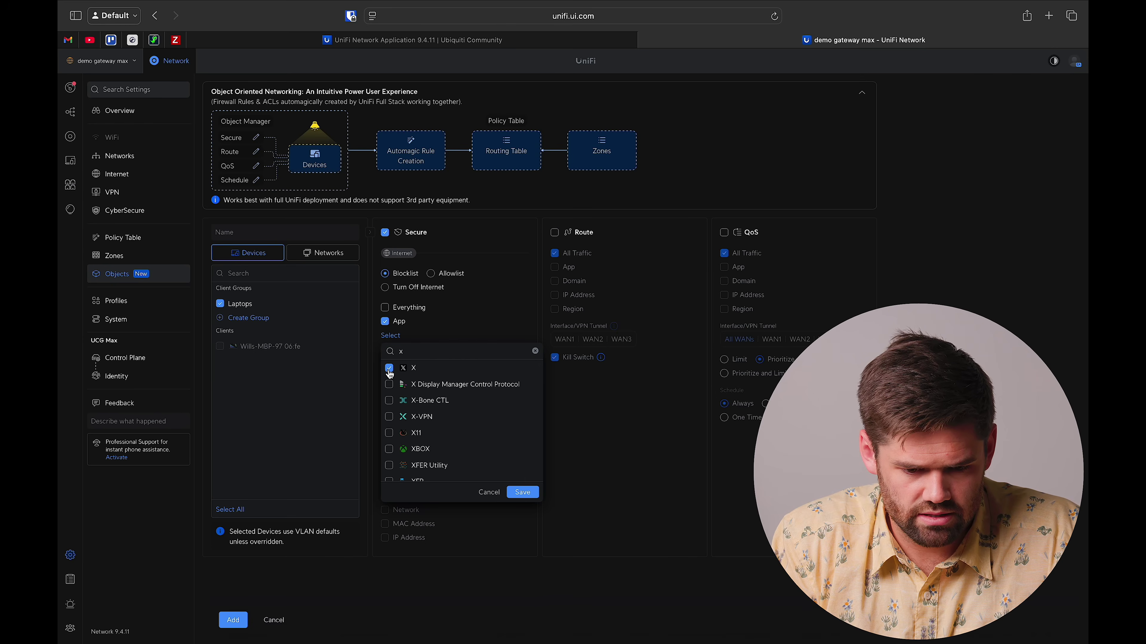
left_click(523, 492)
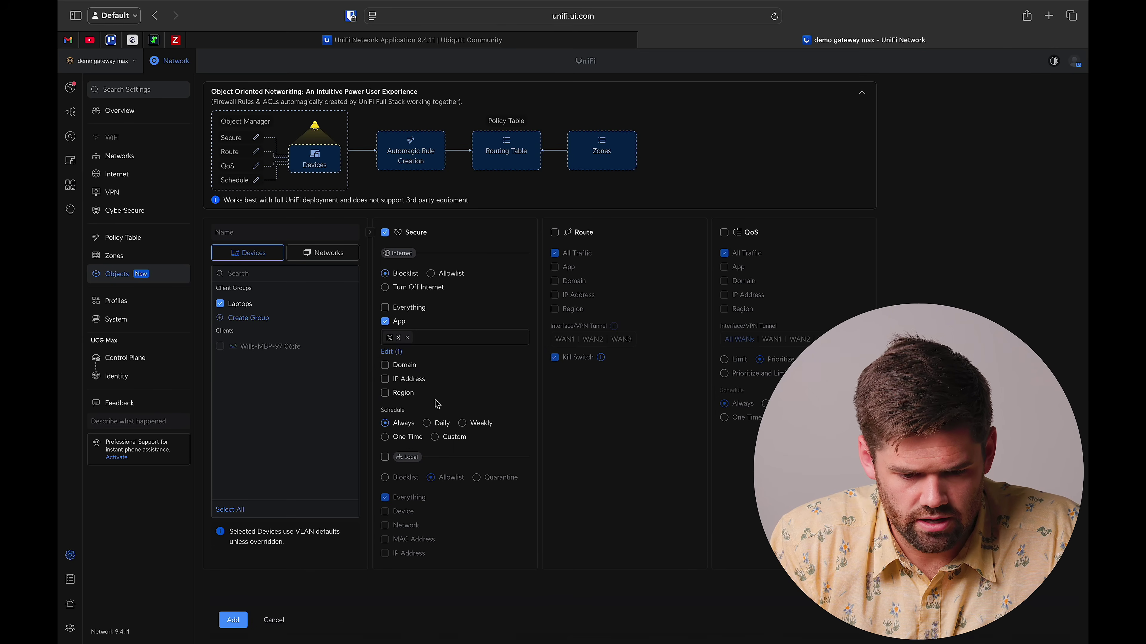
- Route only Plex.tv traffic and save the object as 'custom laptop stuff'
left_click(556, 234)
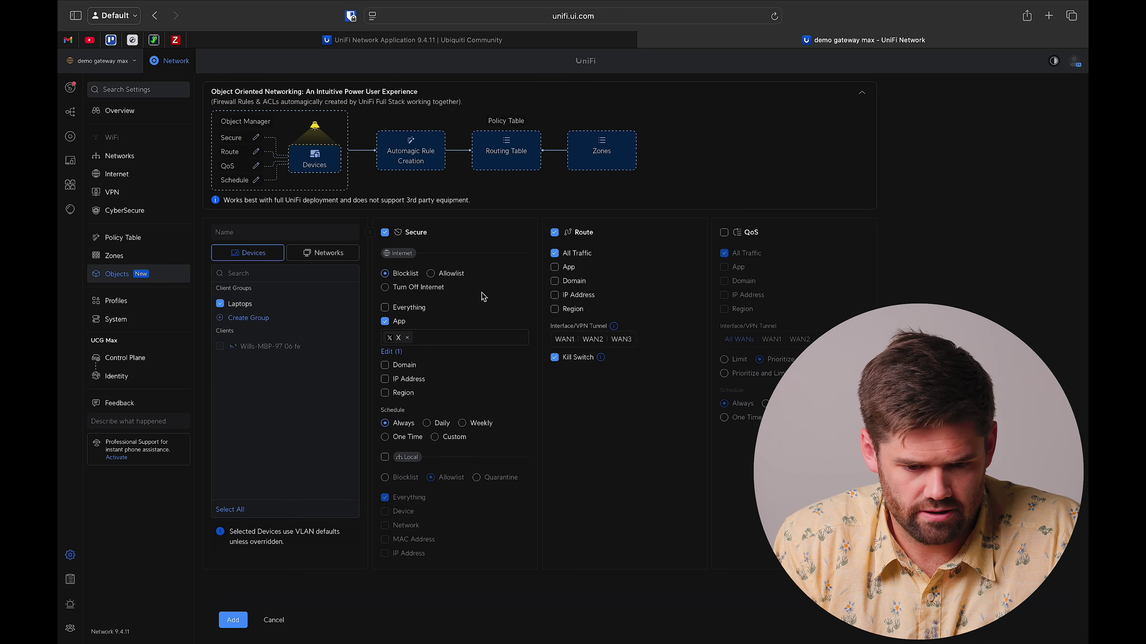
left_click(586, 281)
left_click(569, 267)
left_click(570, 281)
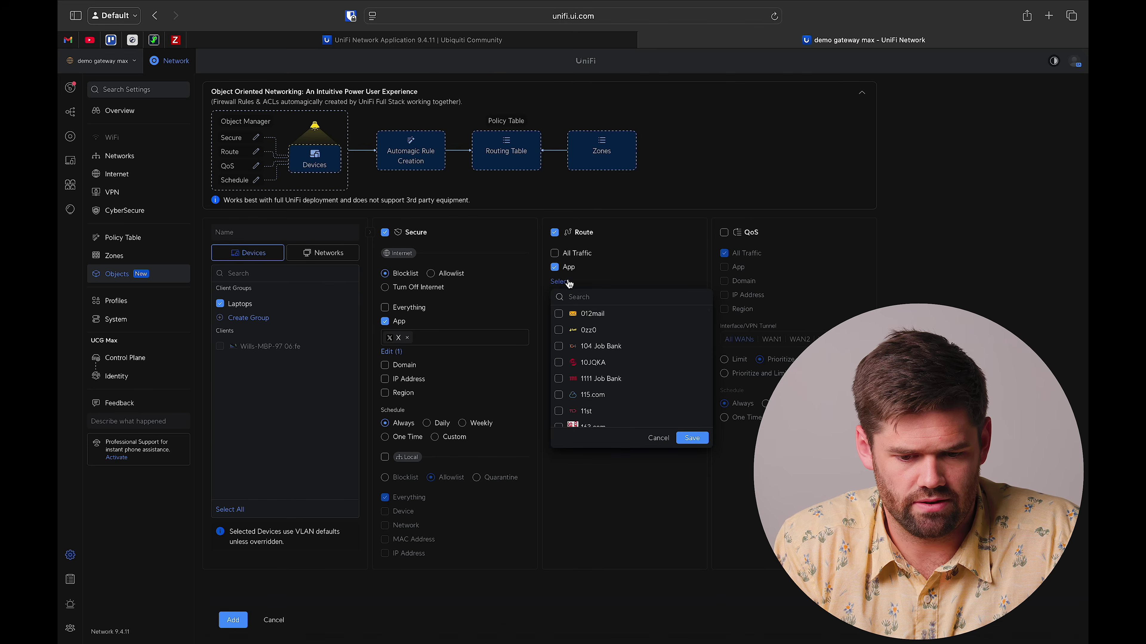
type("ple")
left_click(558, 314)
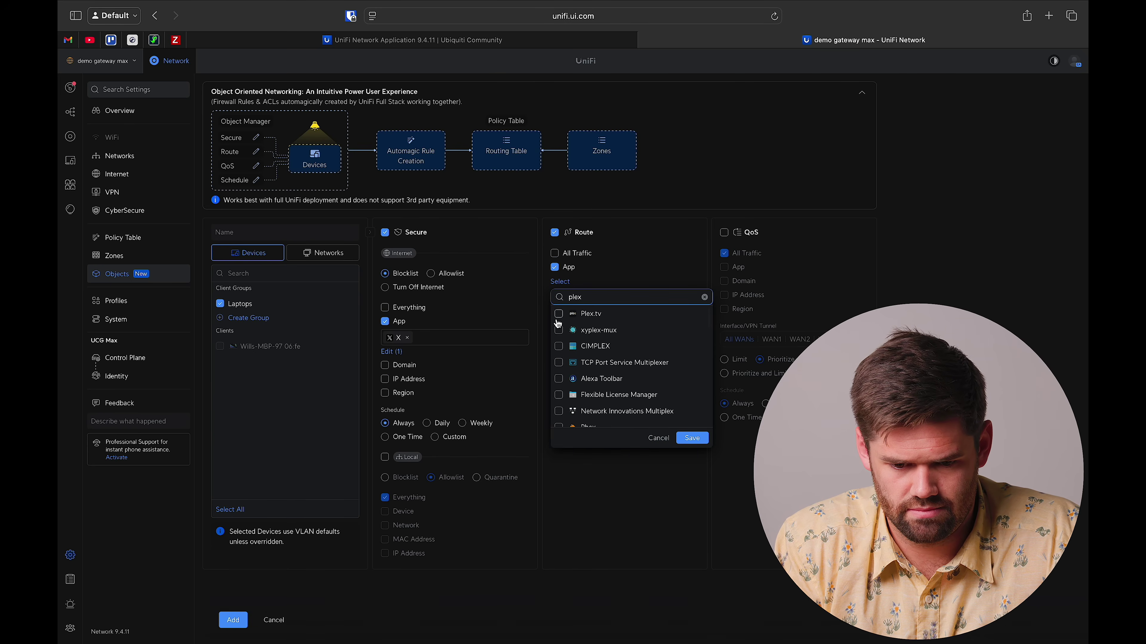
left_click(692, 438)
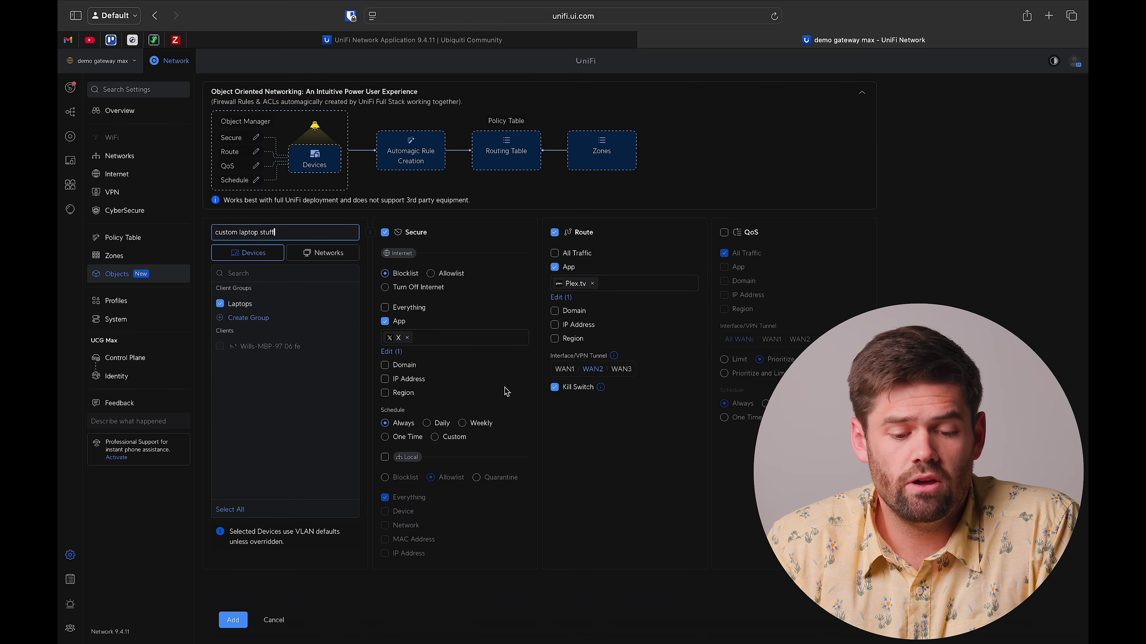
left_click(232, 620)
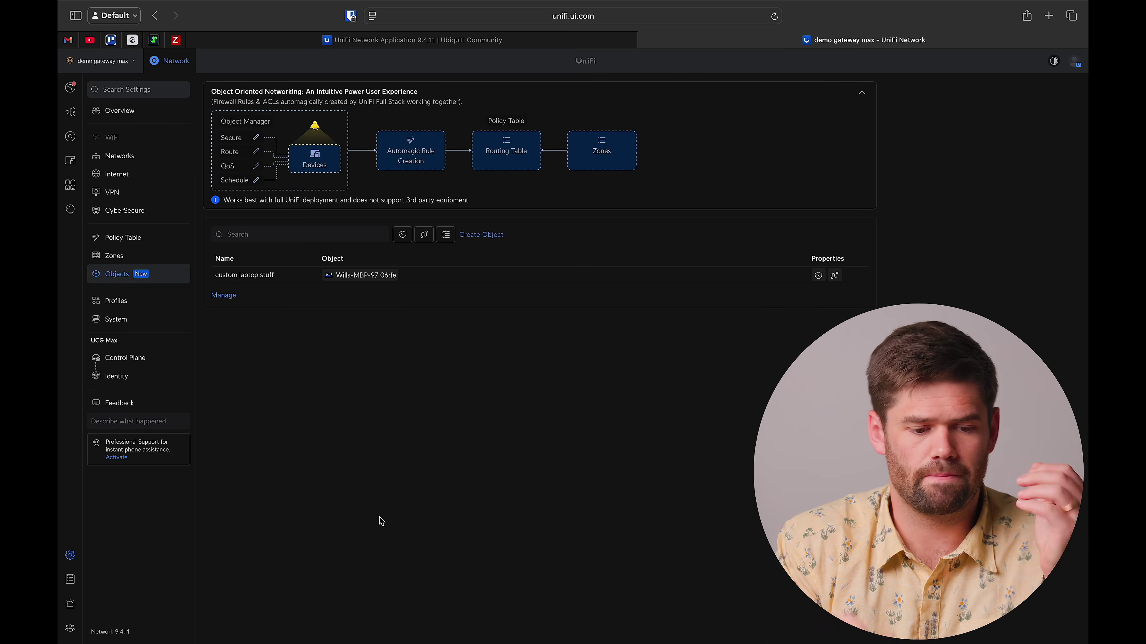
left_click(123, 264)
- Expand the 'custom laptop stuff' row on Zones to review its generated allow and block rules
scroll(422, 388, "down", 10)
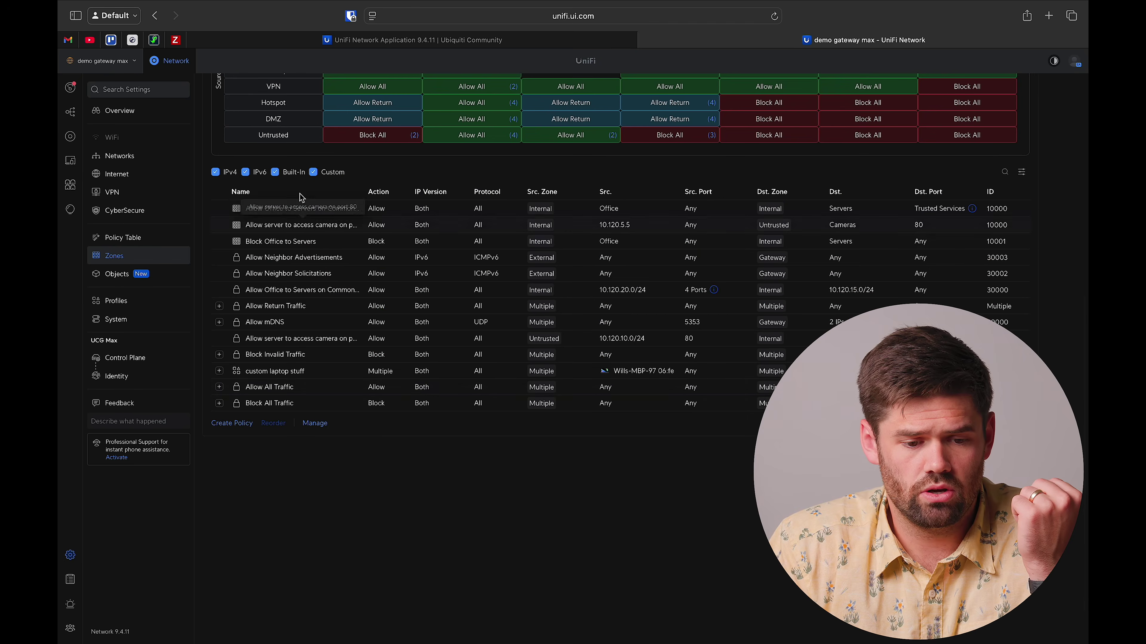
scroll(355, 552, "up", 2)
left_click(219, 435)
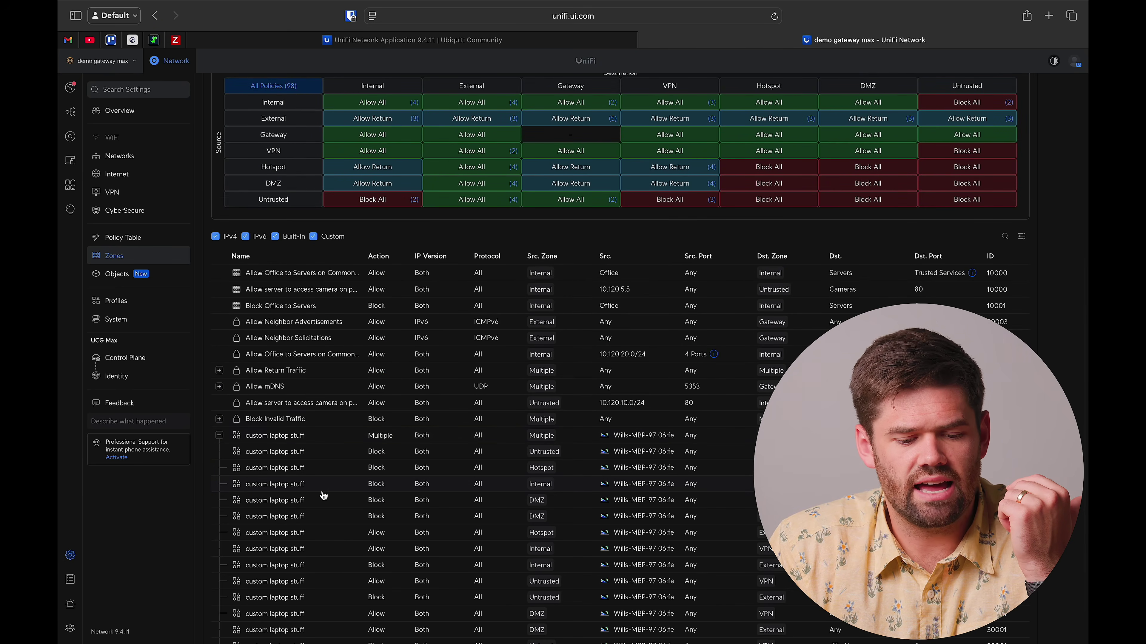
scroll(323, 496, "down", 2)
scroll(323, 496, "up", 1)
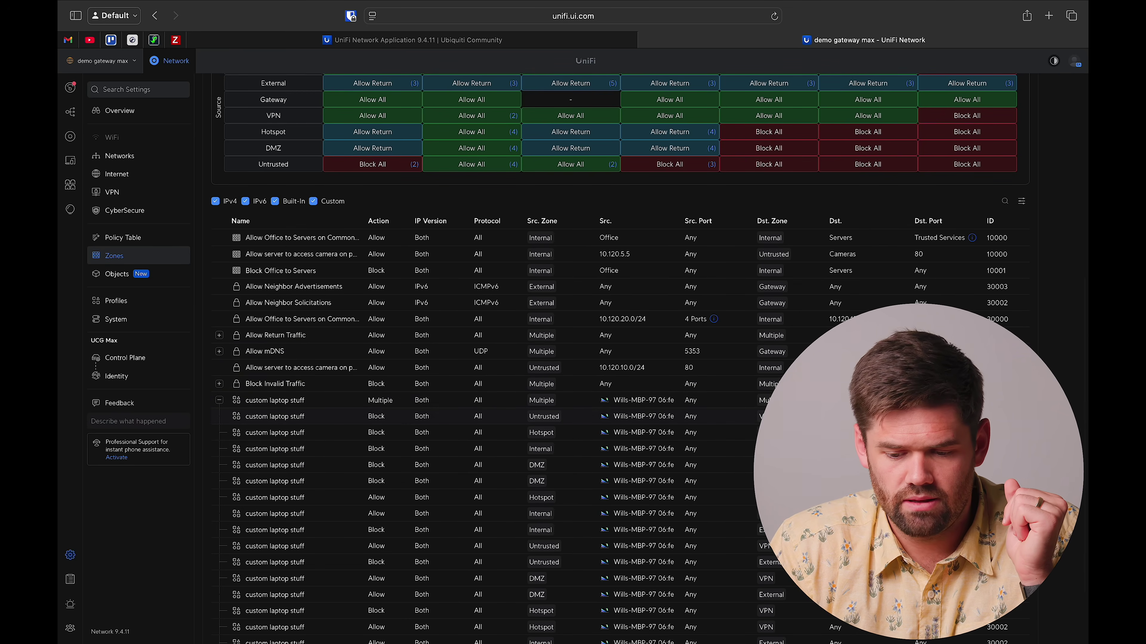
scroll(294, 450, "down", 2)
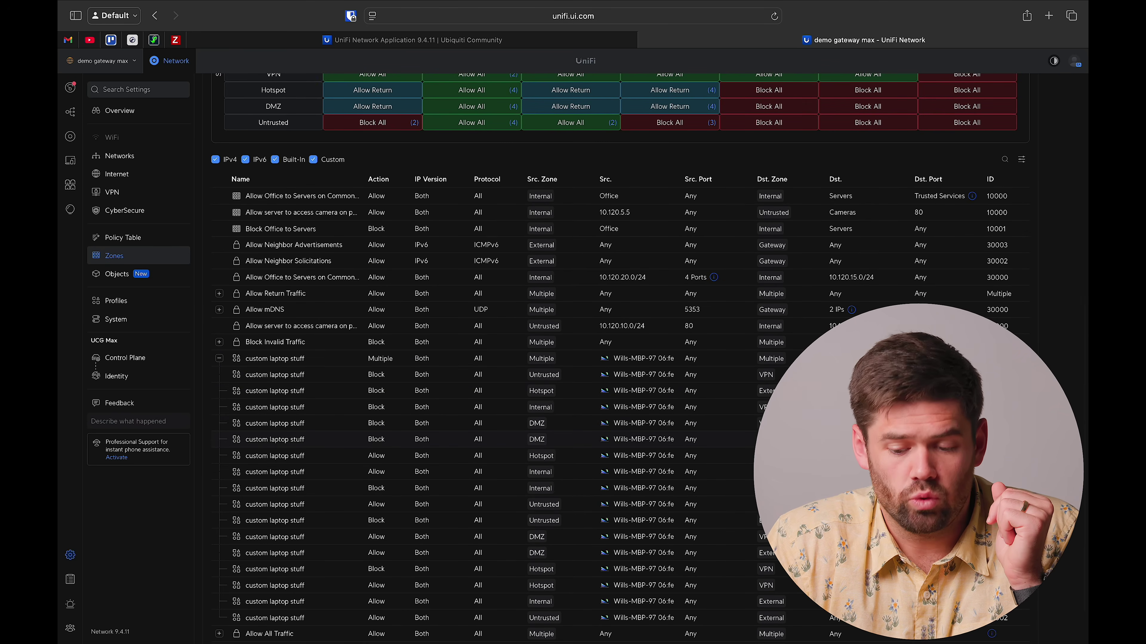
scroll(328, 486, "up", 4)
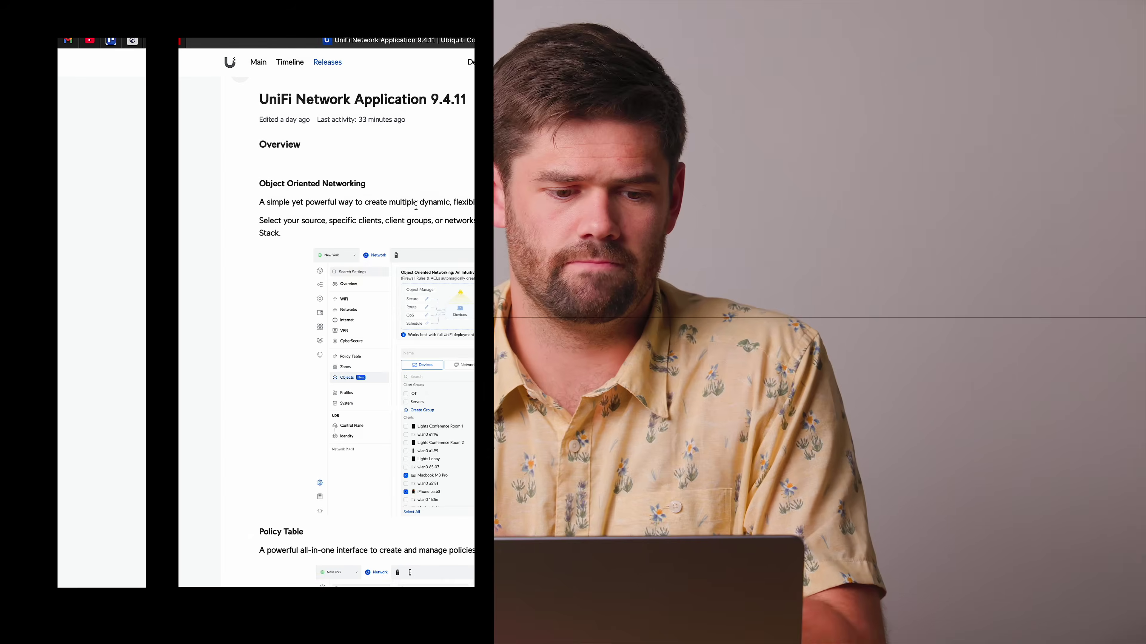
- Highlight the Policy Table description in the notes, then open Policy Table in UniFi Network
scroll(288, 164, "down", 7)
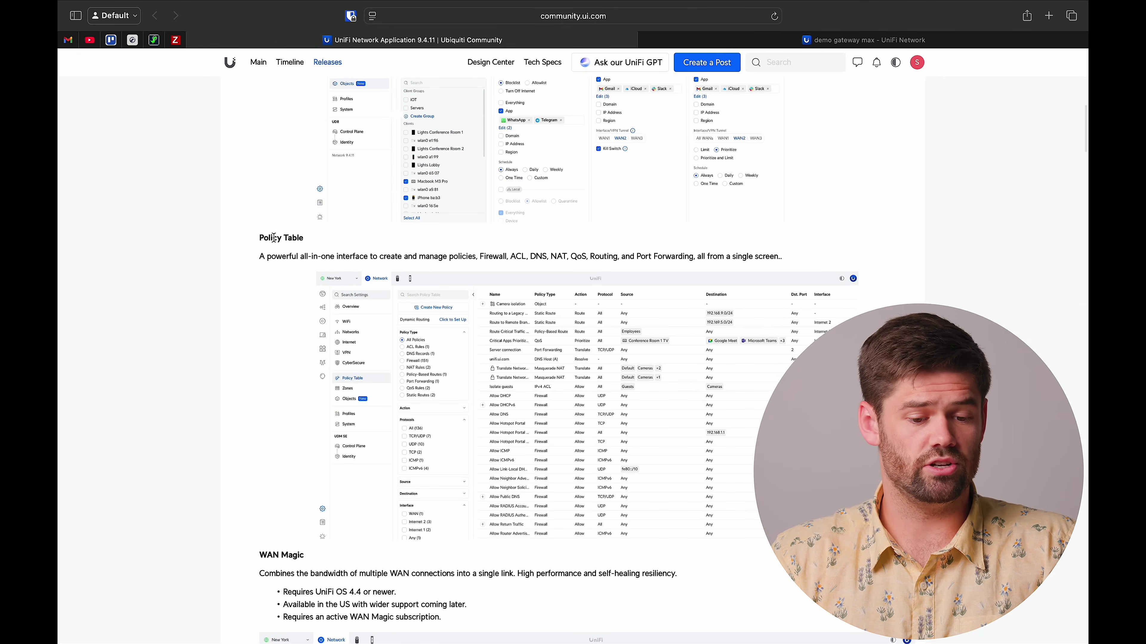
left_click_drag(260, 238, 808, 262)
left_click(808, 262)
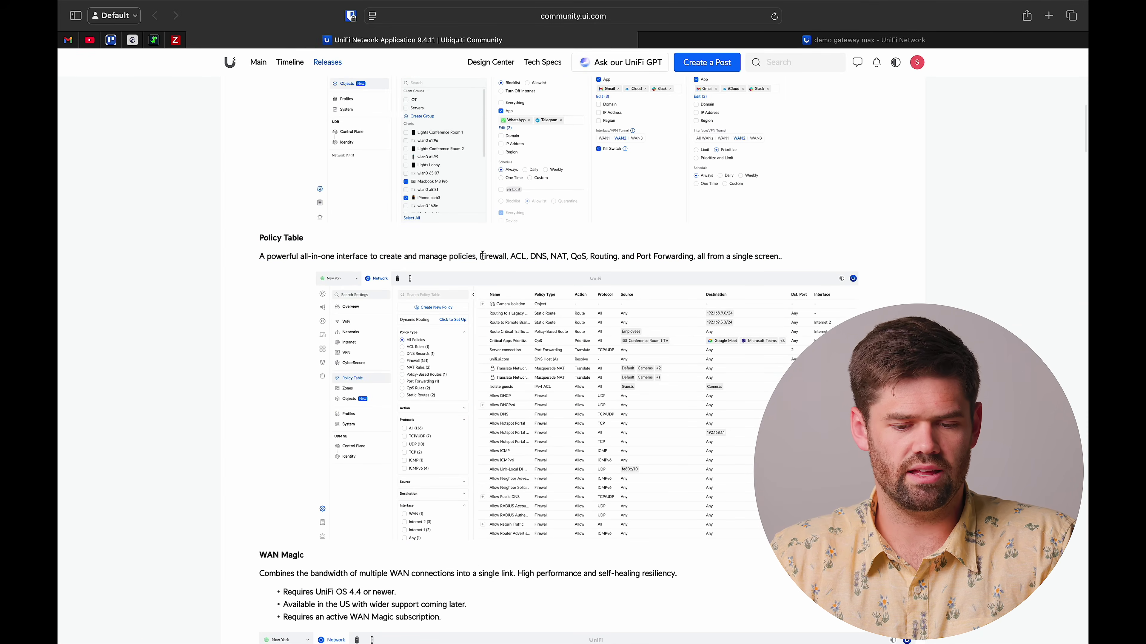
left_click_drag(482, 256, 791, 263)
left_click(791, 262)
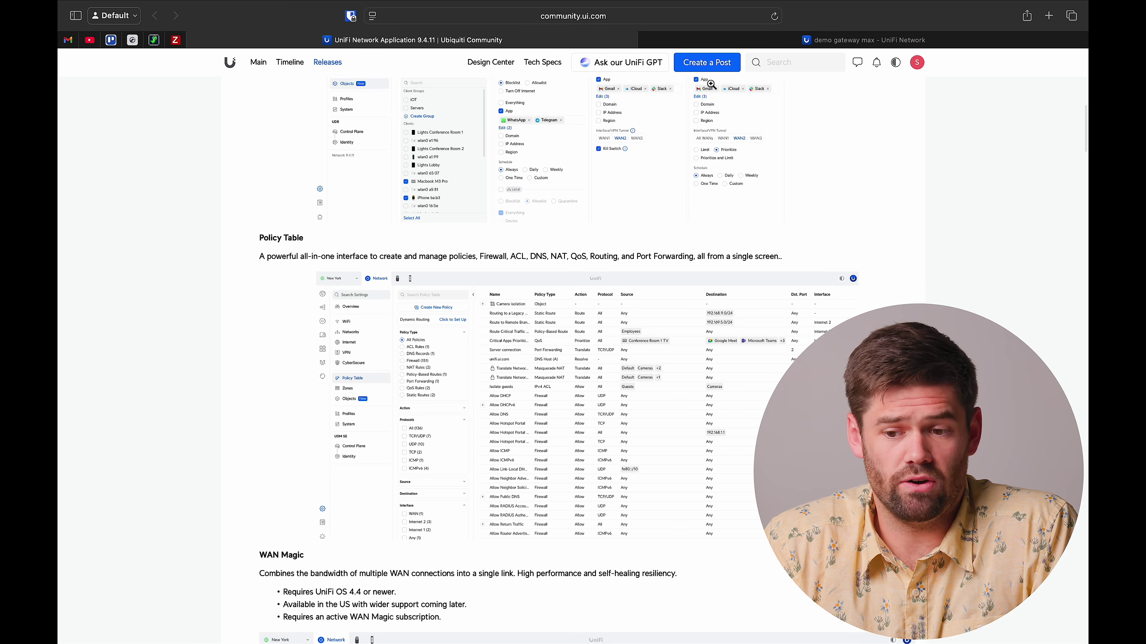
left_click(790, 39)
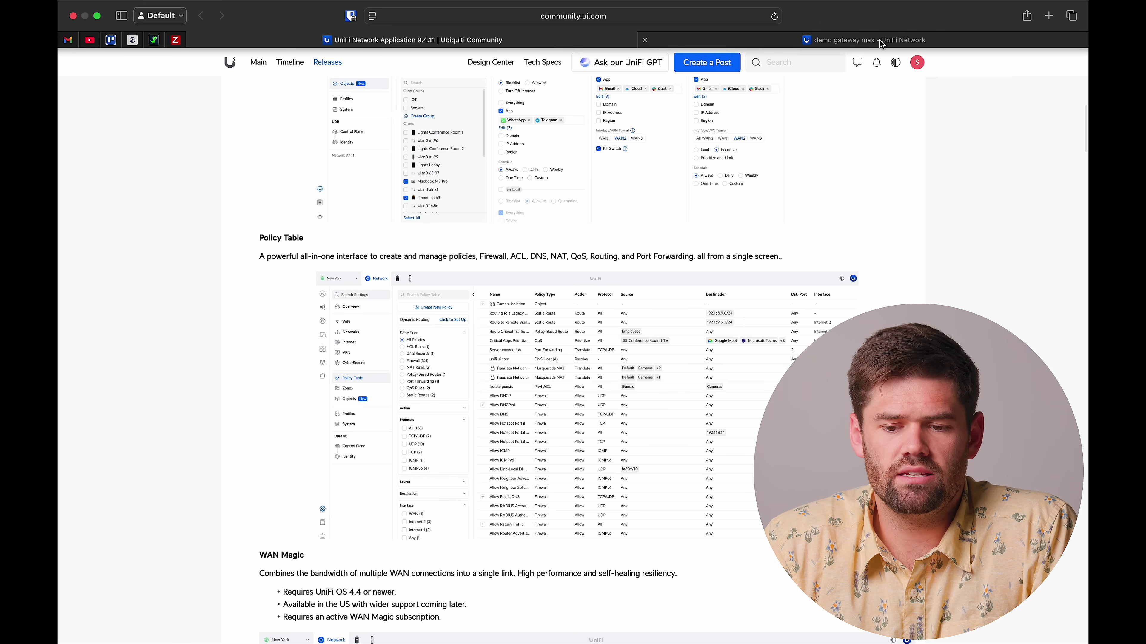
left_click(135, 243)
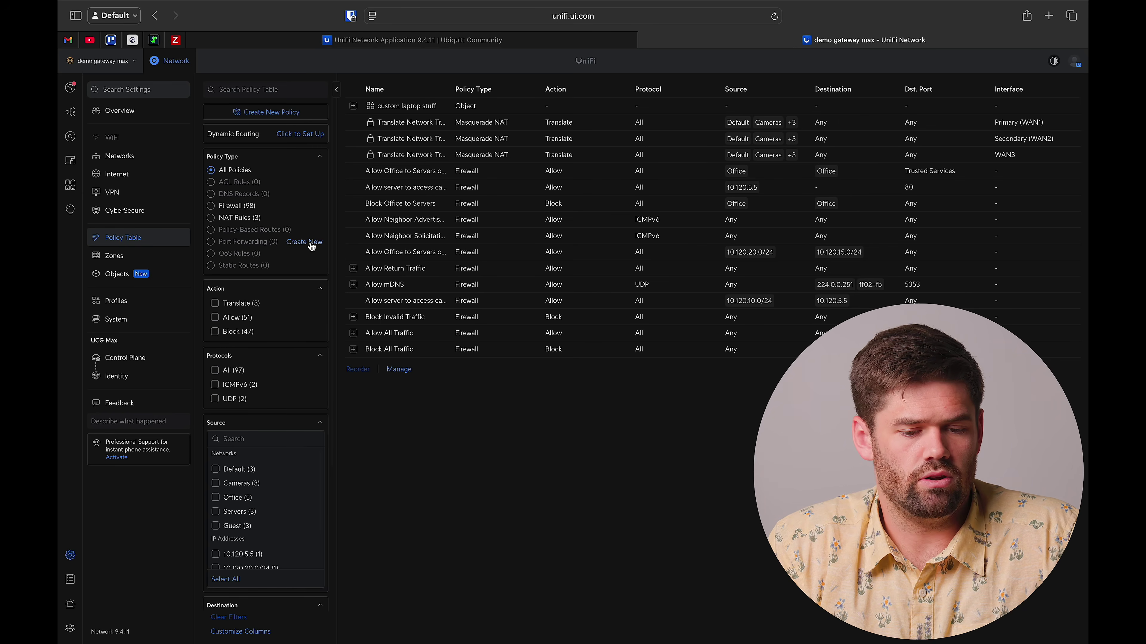
- Start creating a new Port Forwarding policy from the Policy Table
left_click(305, 242)
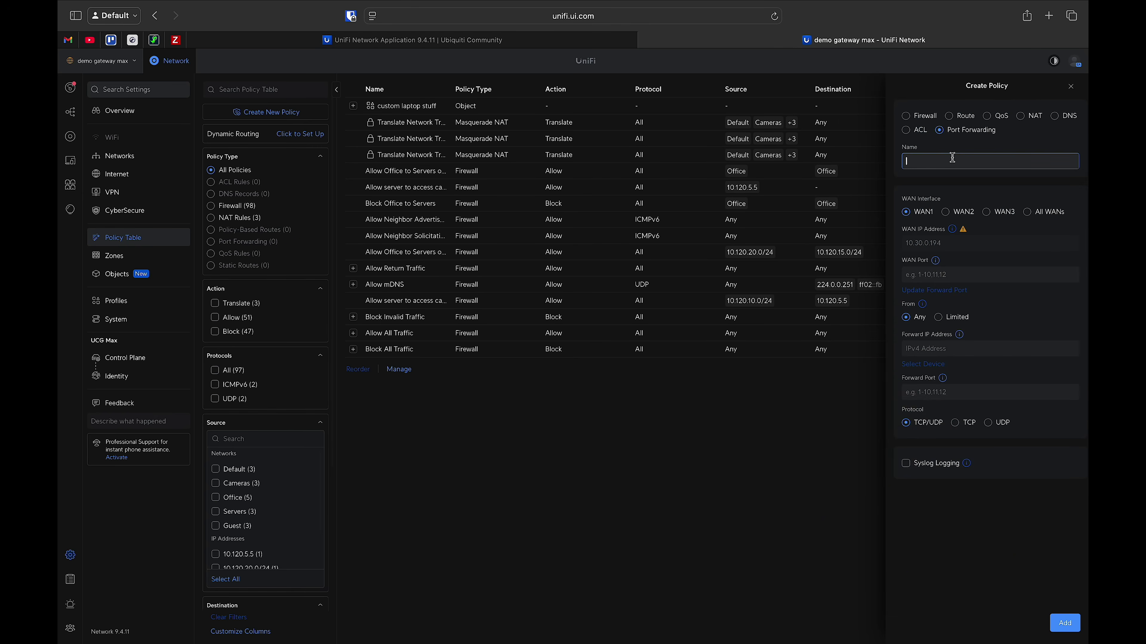
- Add the 'Allow Plex' policy forwarding WAN1 port 32400 to 10.50.1.1:32400, then filter to port-forwarding policies
type("Allow Plex")
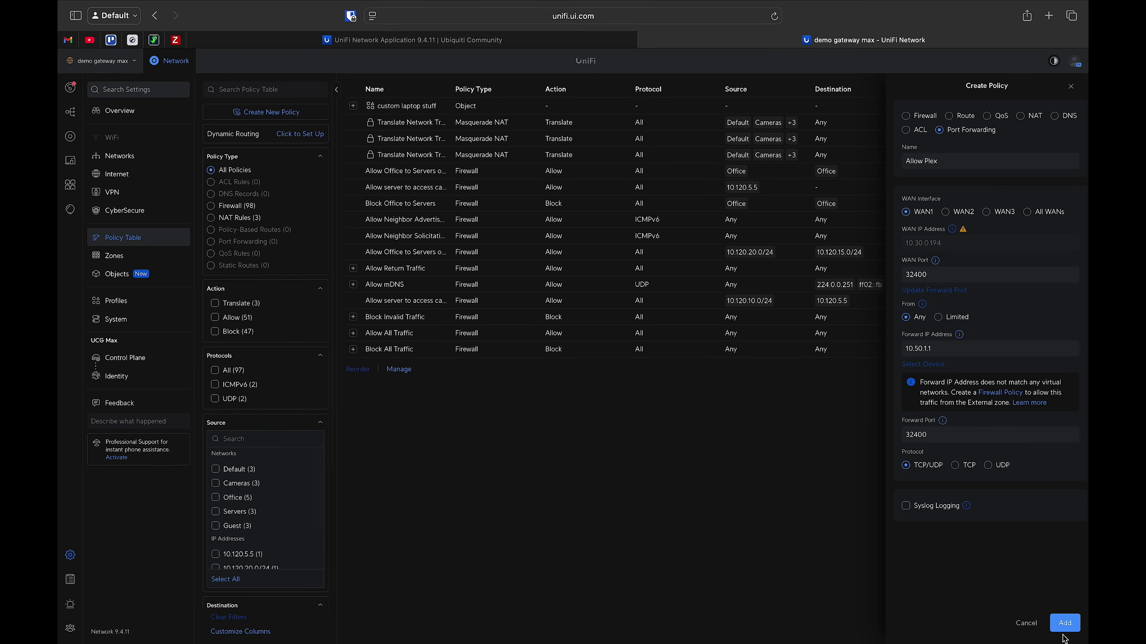
left_click(1064, 623)
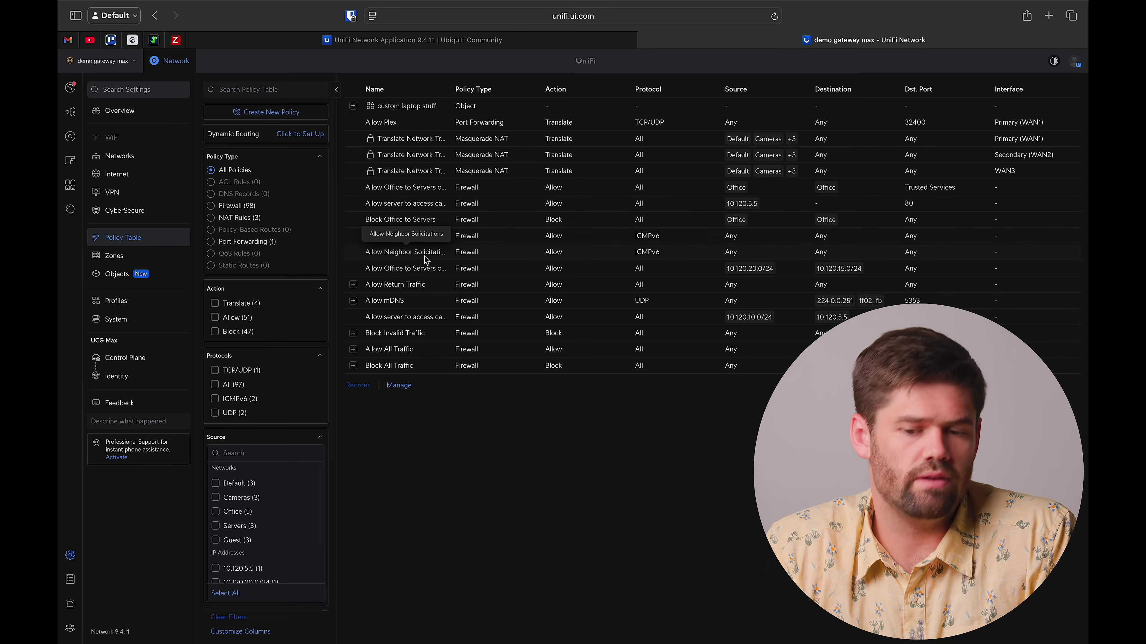
left_click(255, 246)
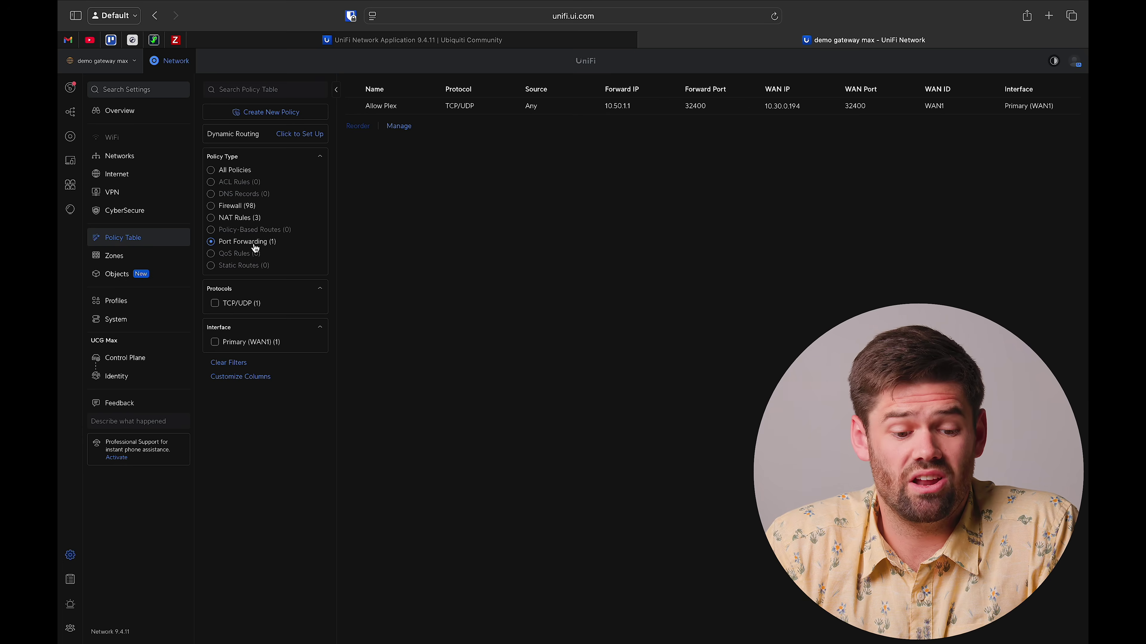
left_click(229, 170)
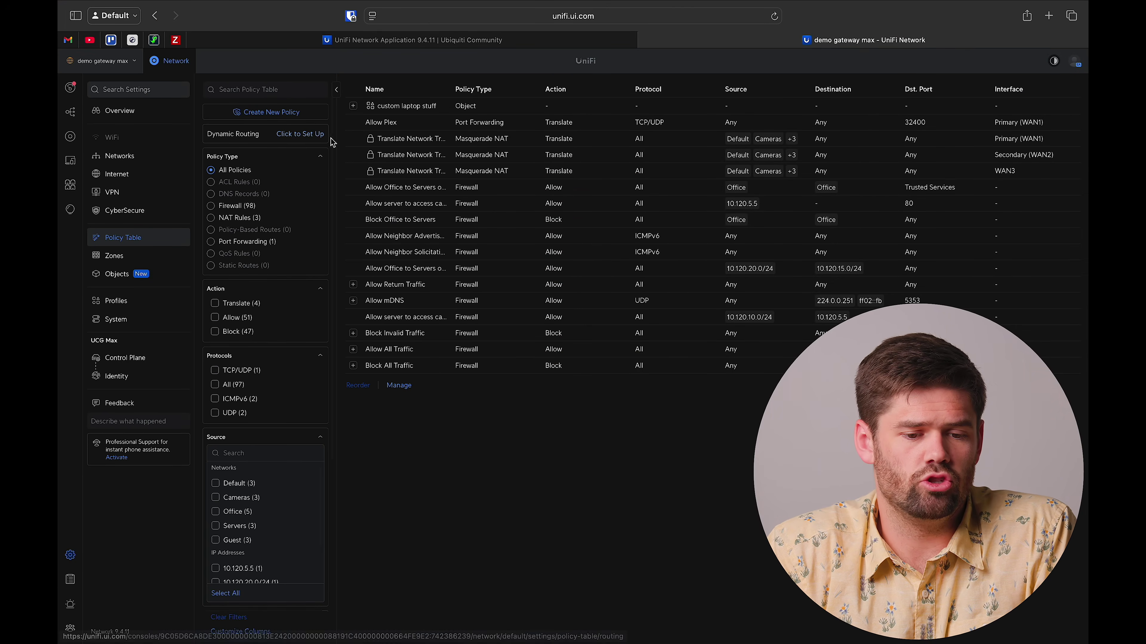
left_click(316, 136)
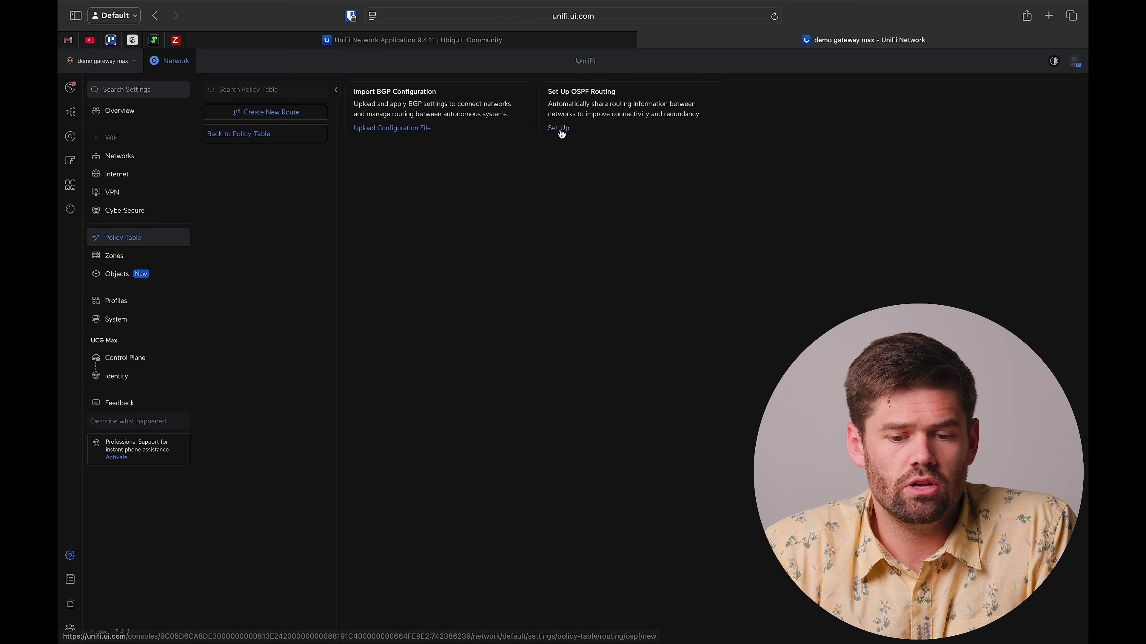
left_click(255, 134)
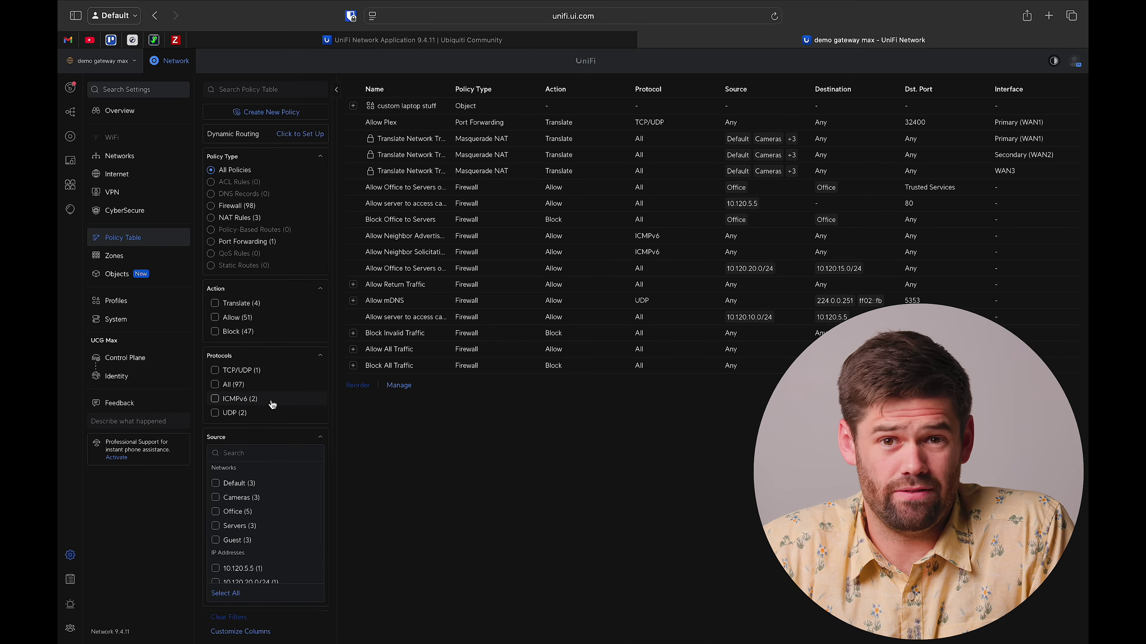
scroll(272, 404, "down", 6)
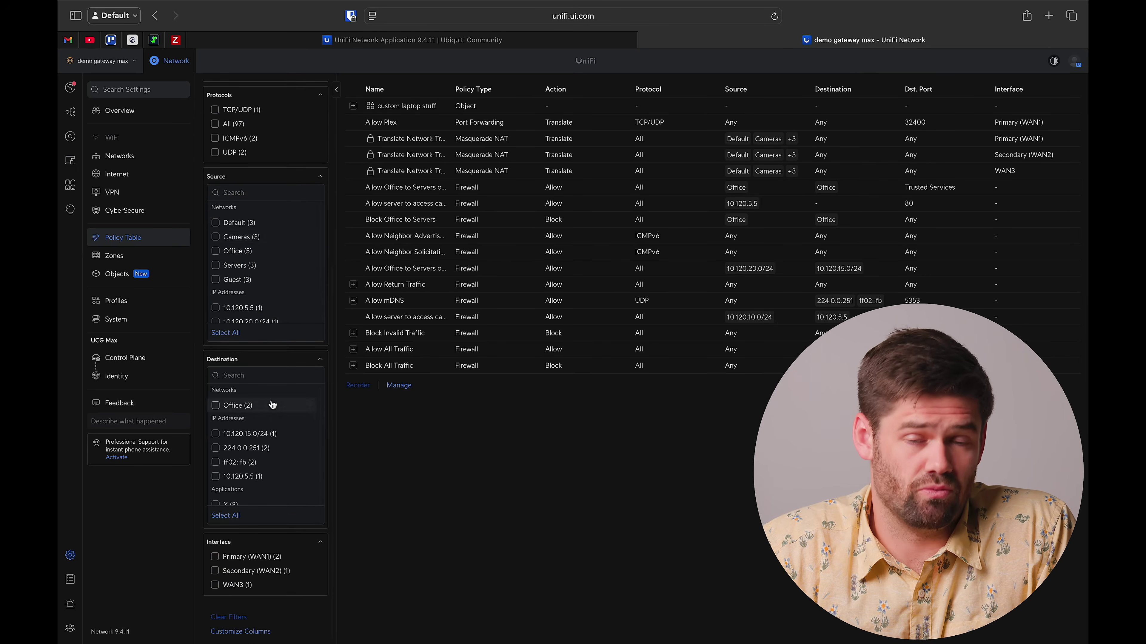
scroll(273, 405, "up", 6)
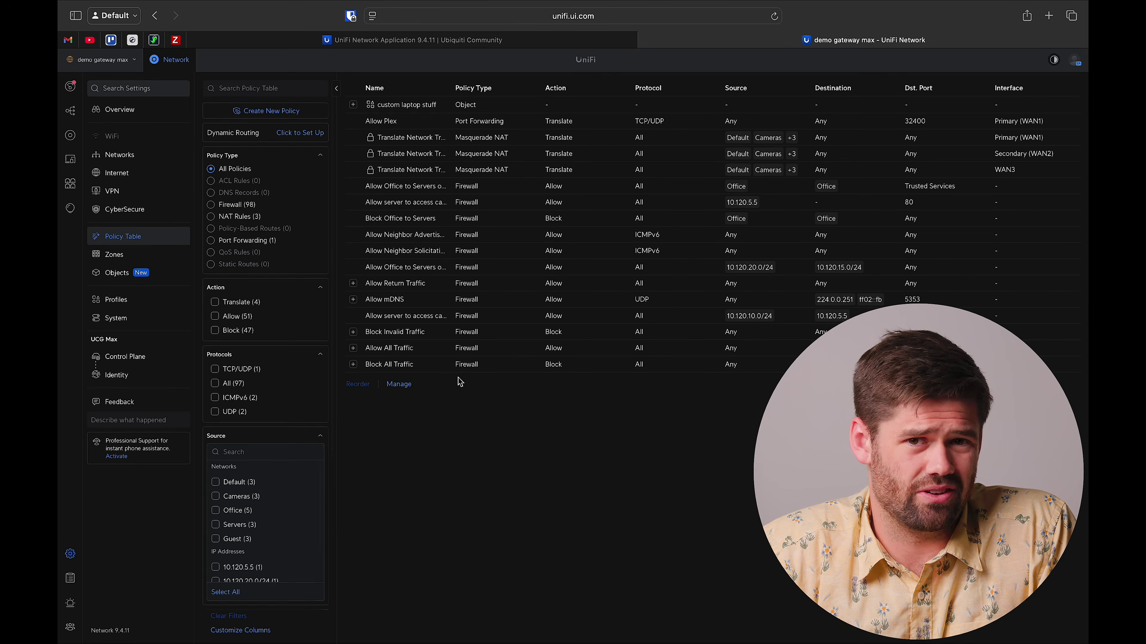